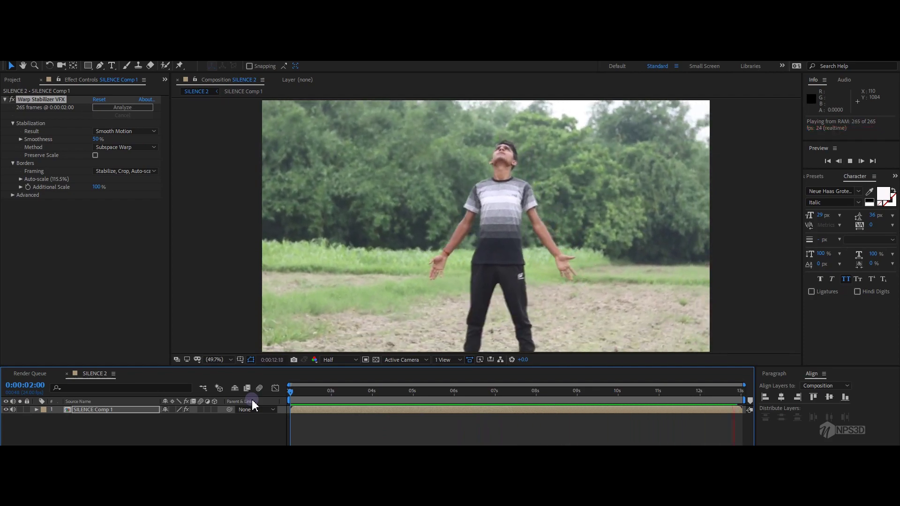
# Stop the preview, save the project, and render SILENCE 2 to QuickTime as SILENCE 2.mov.
pyautogui.click(587, 412)
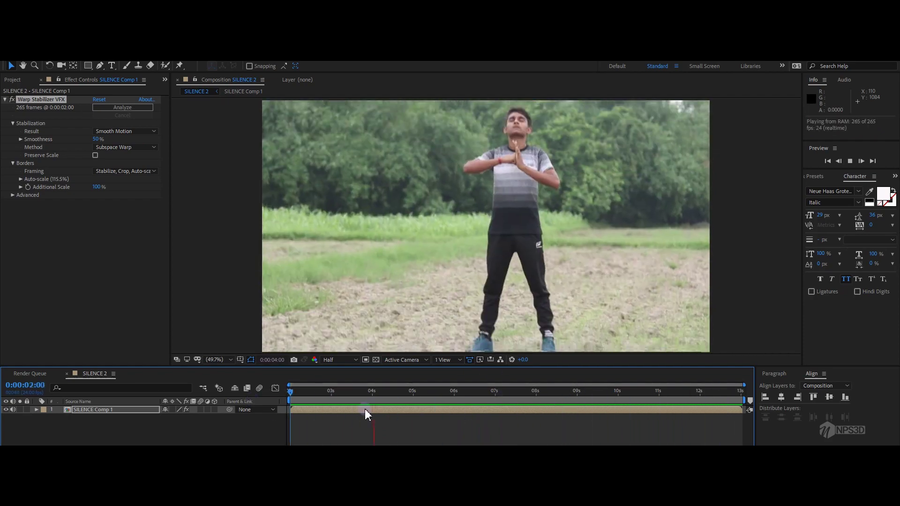
pyautogui.hotkey('ctrl', 's')
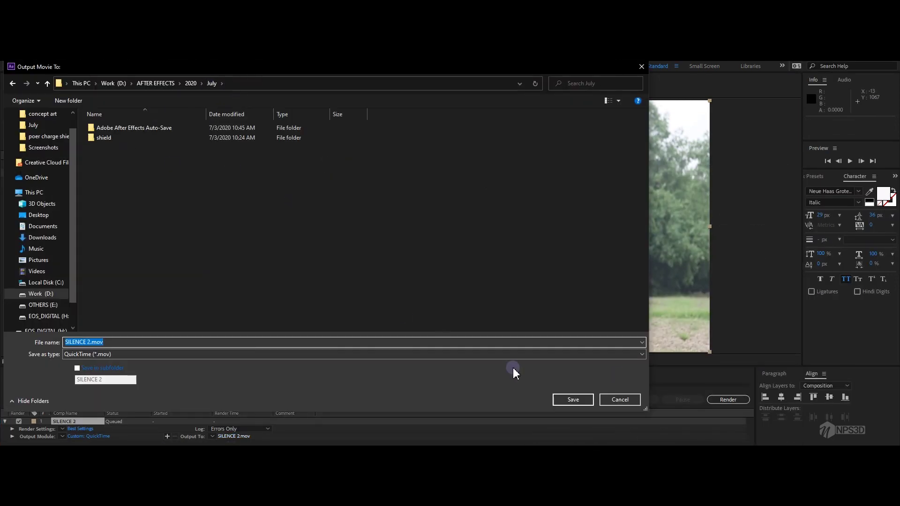
pyautogui.click(573, 399)
pyautogui.click(728, 400)
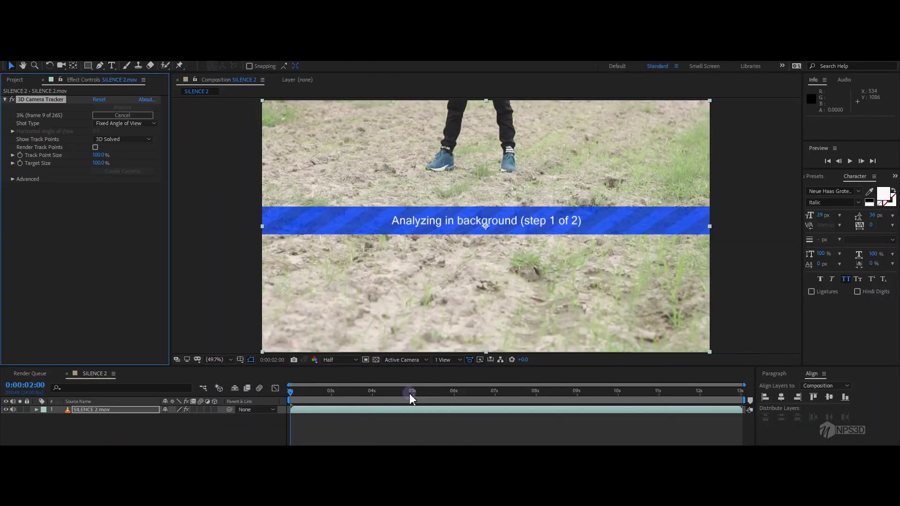
# Scrub the tracked footage, save the project as 'silence ove', and inspect the 1.54-pixel solve.
pyautogui.moveTo(411, 399); pyautogui.dragTo(514, 414)
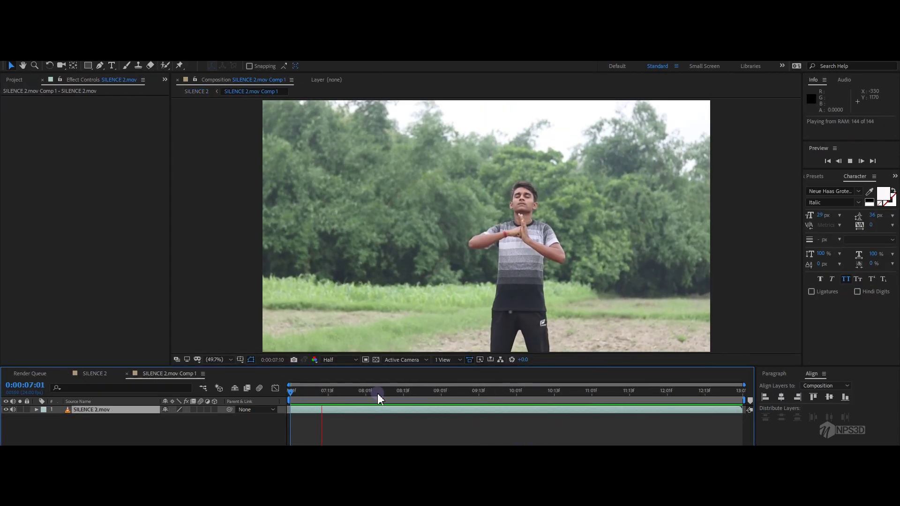
pyautogui.hotkey('ctrl', 's')
pyautogui.write('silence ove')
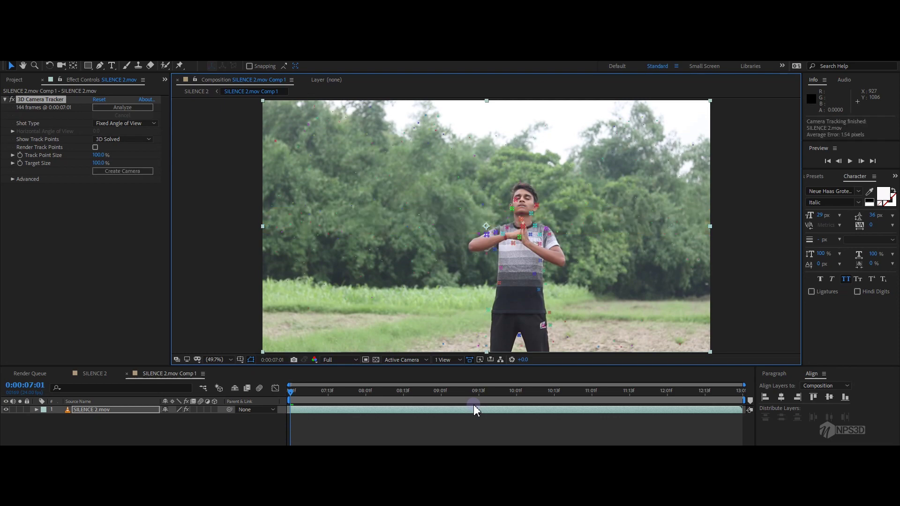
pyautogui.click(13, 179)
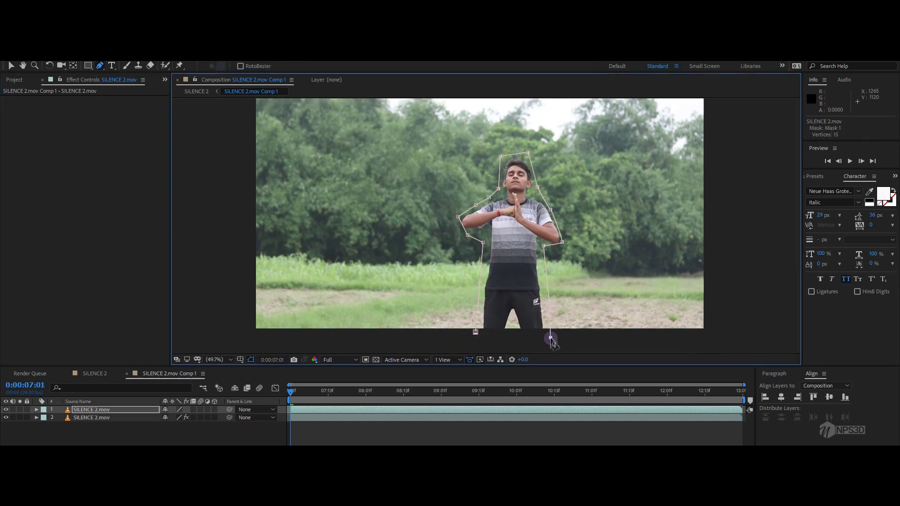
# Close and invert the boy's mask, keyframe Mask Path, and pull the arm vertex to his hand.
pyautogui.click(551, 340)
pyautogui.click(197, 417)
pyautogui.click(343, 390)
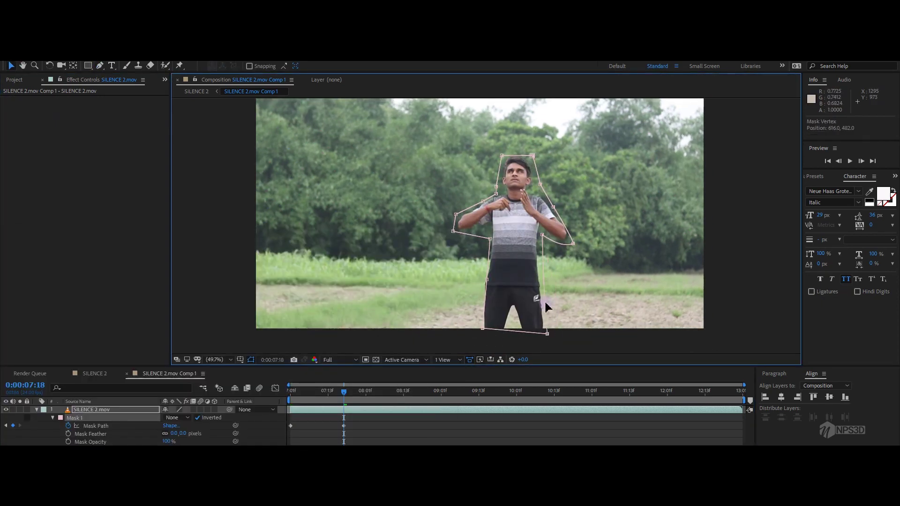
pyautogui.moveTo(428, 389); pyautogui.dragTo(394, 390)
pyautogui.moveTo(573, 243); pyautogui.dragTo(596, 298)
pyautogui.moveTo(394, 392); pyautogui.dragTo(378, 398)
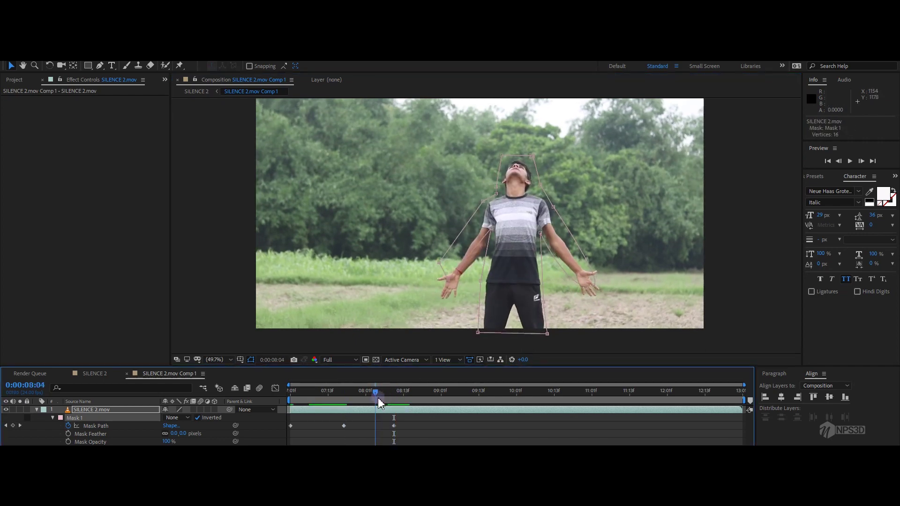
# Check the mask around 08:04–08:11, then shift the whole mask to follow the boy at 10:22.
pyautogui.press('pageup')
pyautogui.press('pageup')
pyautogui.press('pageup')
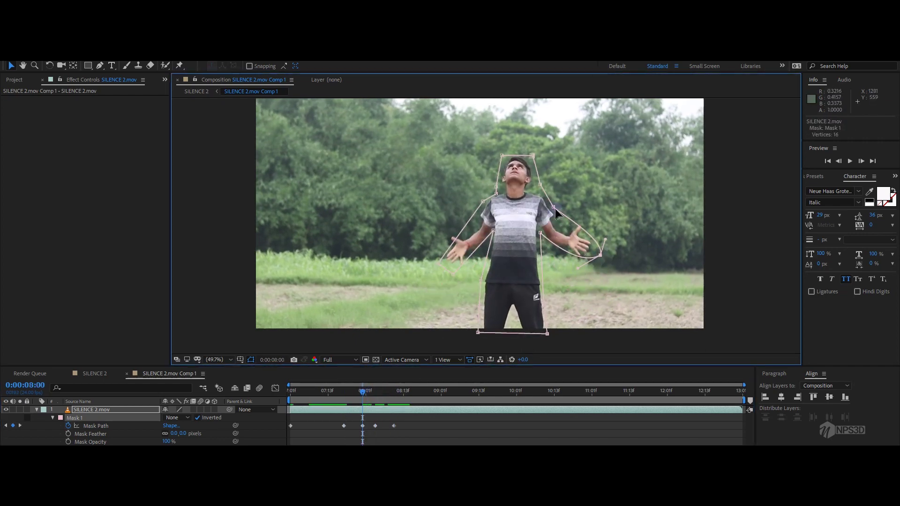
pyautogui.click(356, 393)
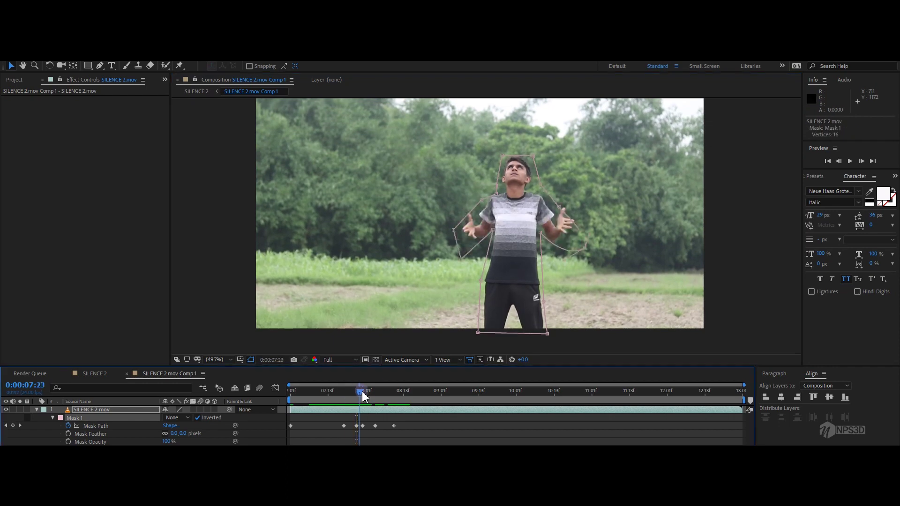
pyautogui.click(396, 396)
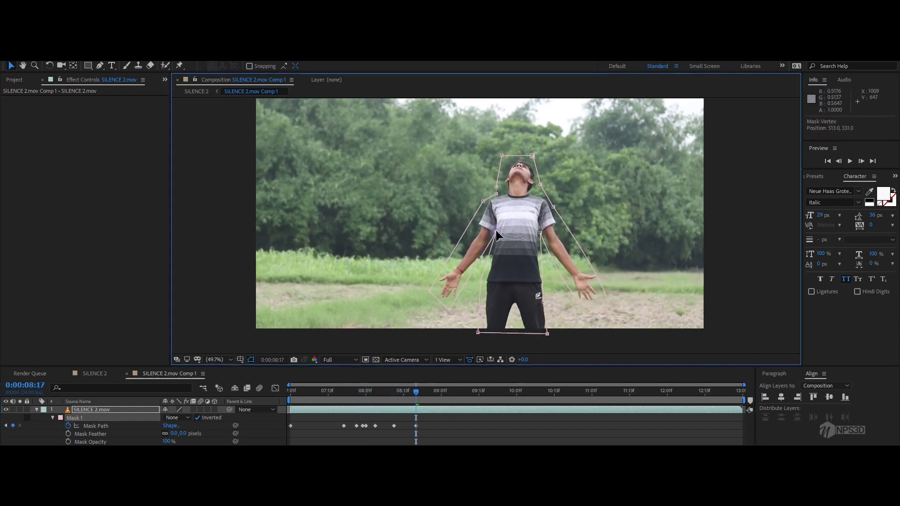
pyautogui.moveTo(411, 398); pyautogui.dragTo(520, 394)
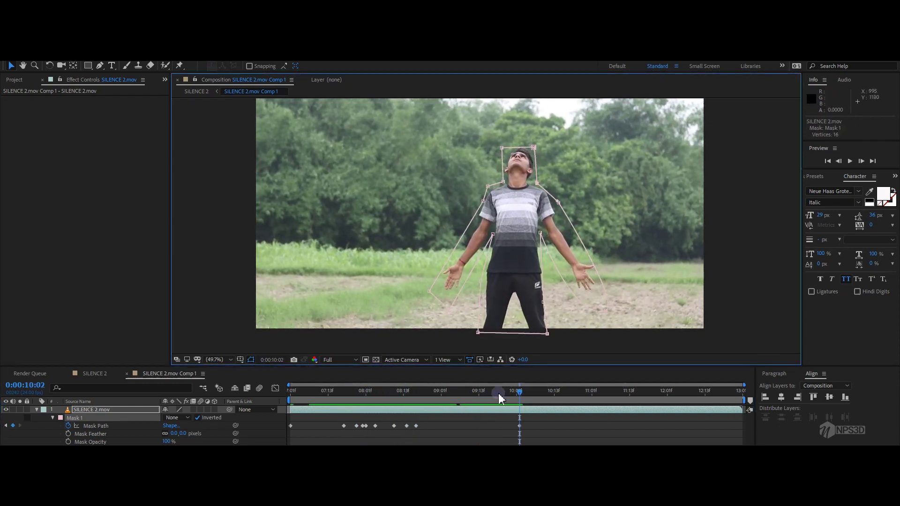
pyautogui.click(551, 393)
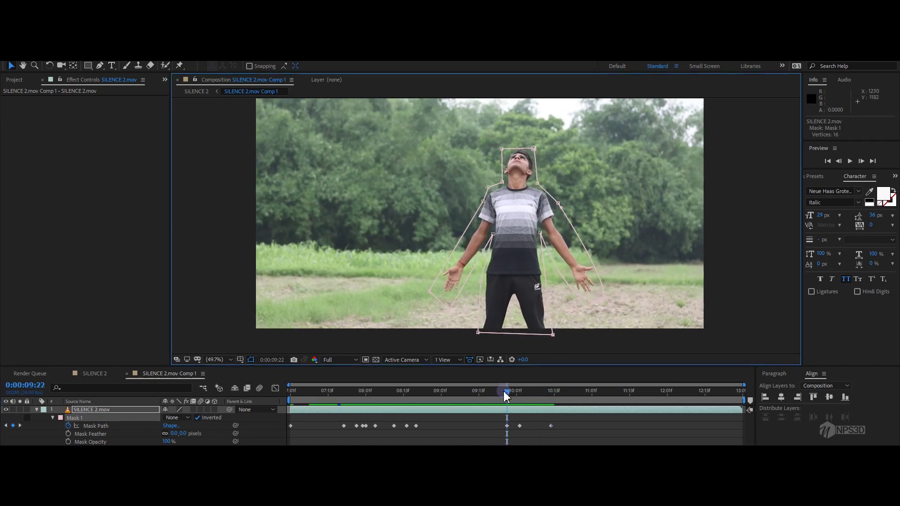
pyautogui.moveTo(506, 396); pyautogui.dragTo(582, 394)
pyautogui.moveTo(524, 208); pyautogui.dragTo(529, 196)
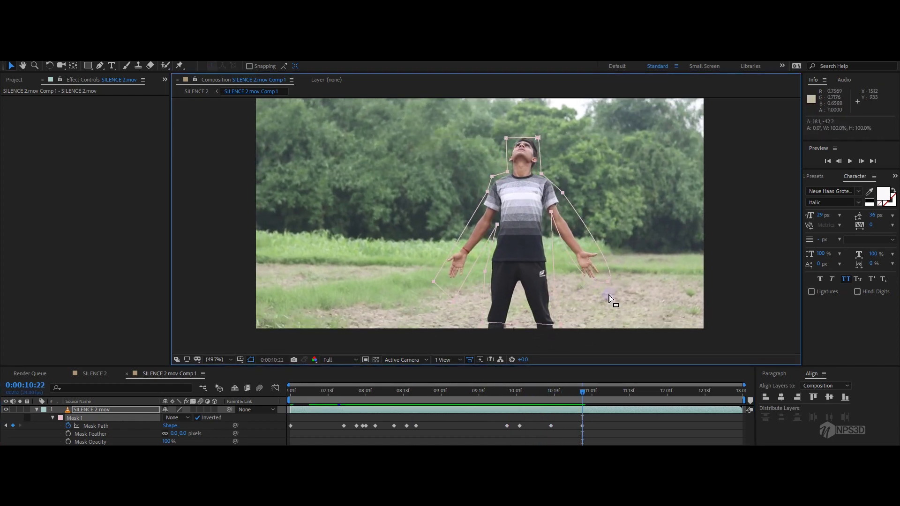
# Reshape the mask to fit the raised arms and keyframe it through 11:11 and later frames.
pyautogui.press('pagedown')
pyautogui.press('pagedown')
pyautogui.press('pagedown')
pyautogui.moveTo(491, 219); pyautogui.dragTo(520, 185)
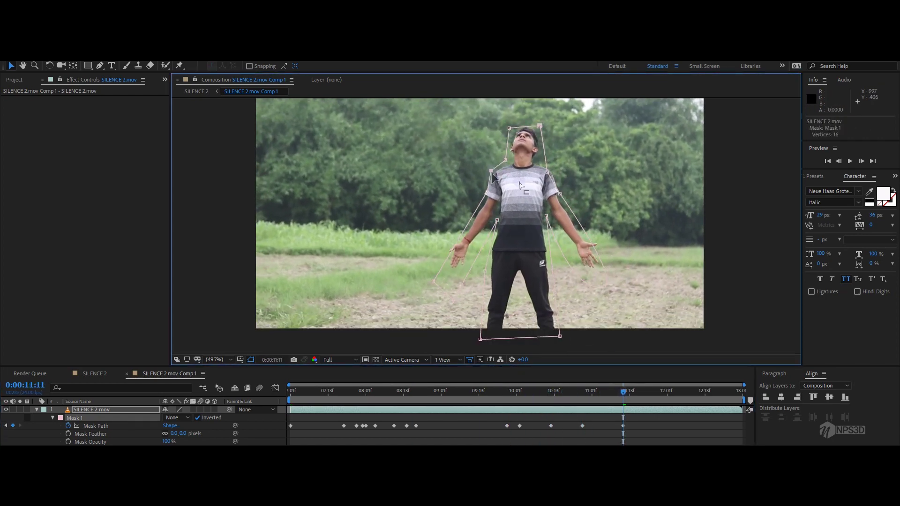
pyautogui.press('pageup')
pyautogui.press('pageup')
pyautogui.press('pageup')
pyautogui.press('pageup')
pyautogui.press('pageup')
pyautogui.press('pageup')
pyautogui.press('pageup')
pyautogui.press('pageup')
pyautogui.press('pageup')
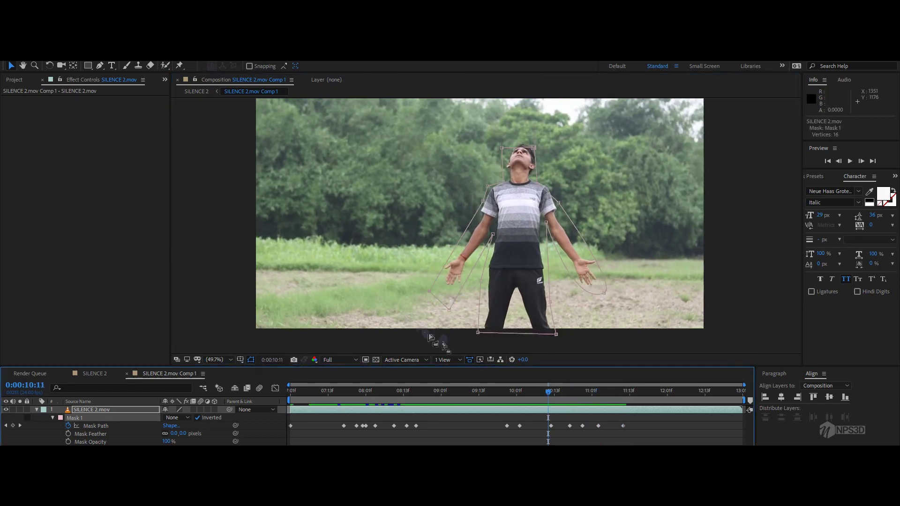
pyautogui.press('pagedown')
pyautogui.press('pagedown')
pyautogui.press('pagedown')
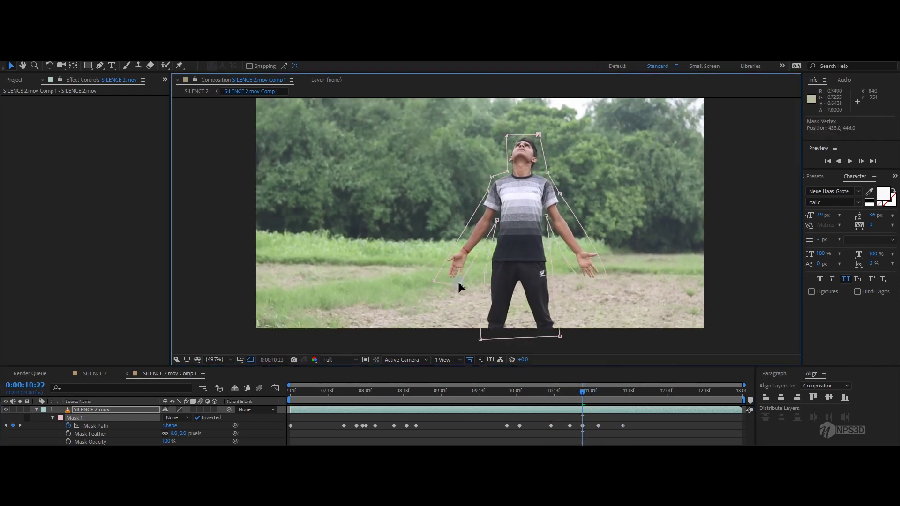
pyautogui.press('pagedown')
pyautogui.press('pagedown')
pyautogui.press('pagedown')
pyautogui.doubleClick(593, 283)
pyautogui.press('pagedown')
pyautogui.press('pagedown')
pyautogui.press('pagedown')
pyautogui.moveTo(516, 263); pyautogui.dragTo(521, 217)
pyautogui.press('pagedown')
pyautogui.press('pagedown')
pyautogui.press('pagedown')
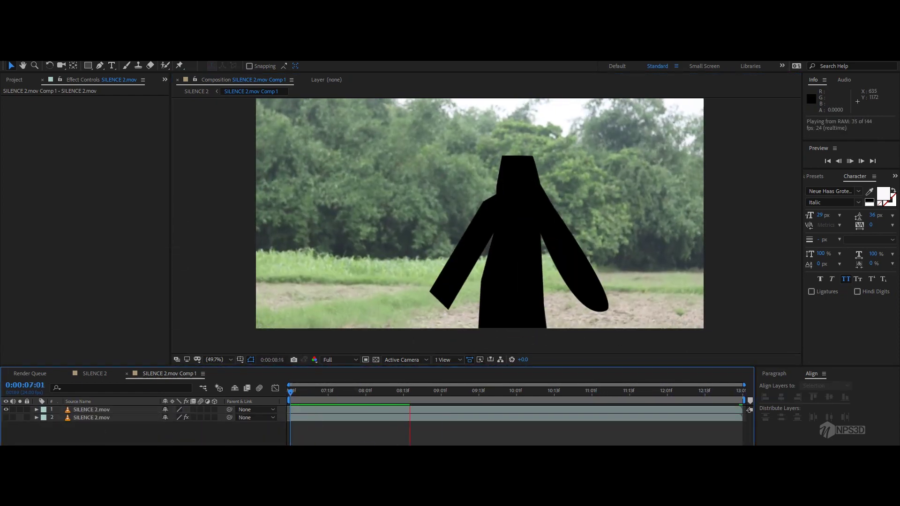
# Apply 3D Camera Tracker via the FX Console, pre-compose then undo, and review the Advanced solve details.
pyautogui.write('3d ca')
pyautogui.click(89, 261)
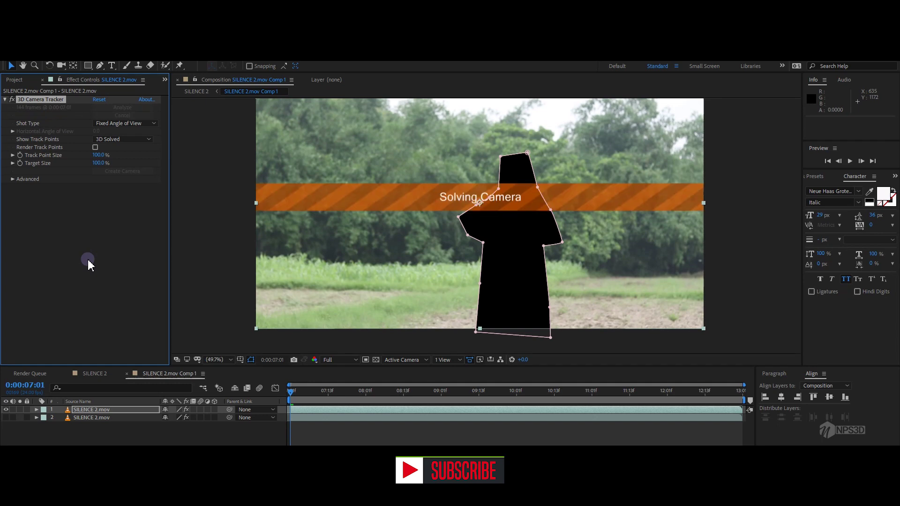
pyautogui.hotkey('ctrl', 'shift', 'c')
pyautogui.press('Return')
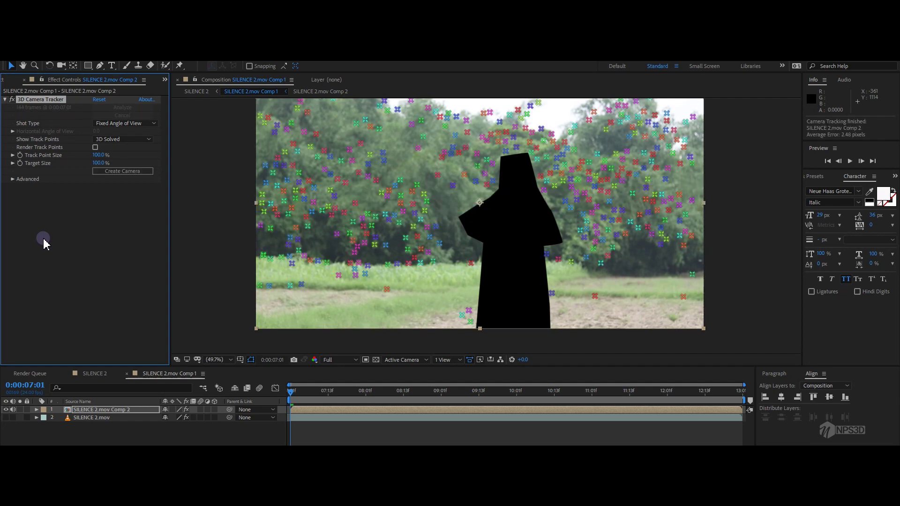
pyautogui.click(14, 179)
pyautogui.hotkey('ctrl', 'z')
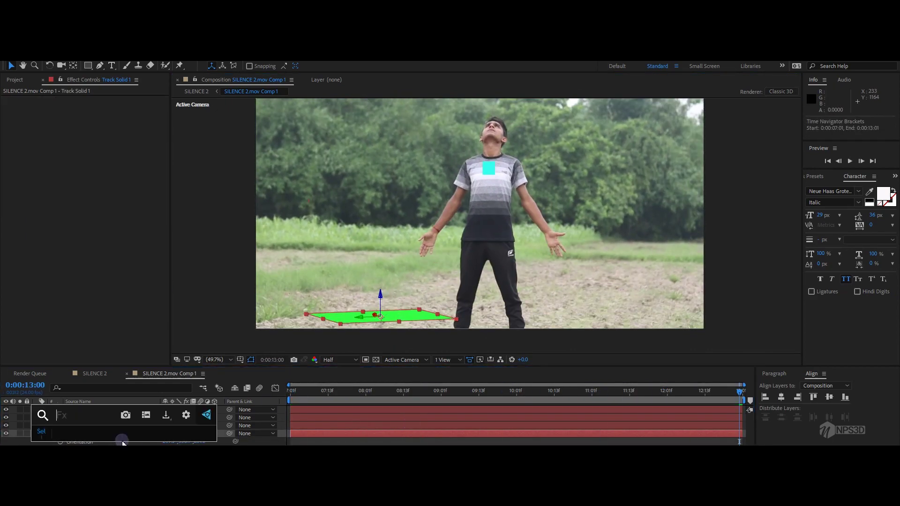
# Rotate the ground grid to lie on the field and move Track Solid 1 to the top.
pyautogui.press('w')
pyautogui.moveTo(436, 323); pyautogui.dragTo(455, 318)
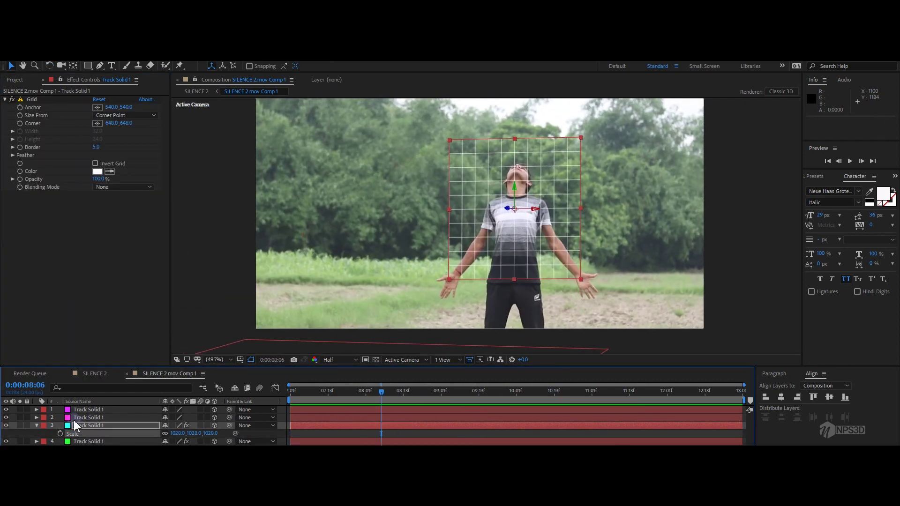
pyautogui.moveTo(75, 425); pyautogui.dragTo(121, 416)
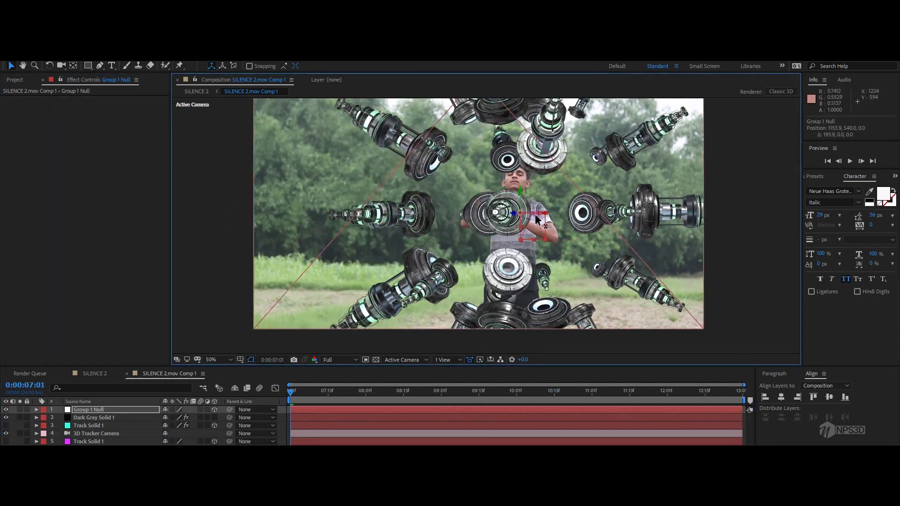
# Return to the tracked camera view and review the Element keyframes and Particle Replicator settings.
pyautogui.click(406, 360)
pyautogui.click(409, 370)
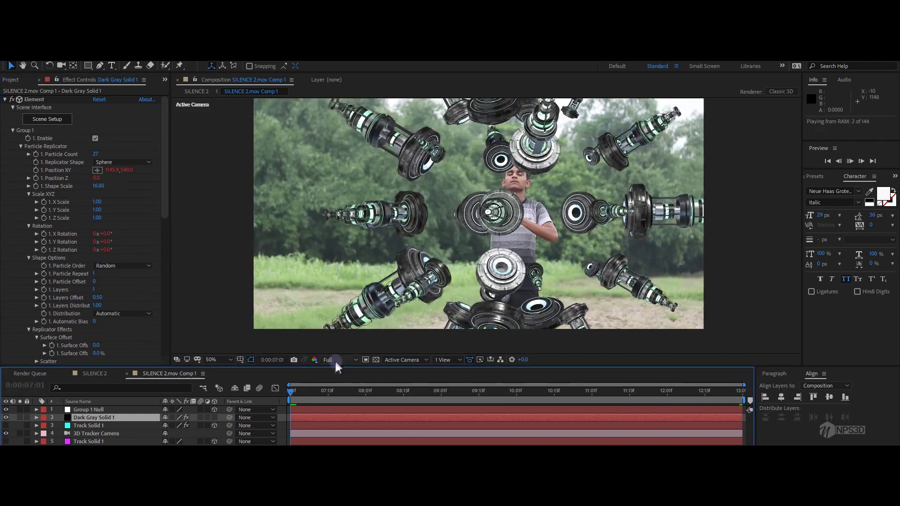
pyautogui.press('u')
pyautogui.press('j')
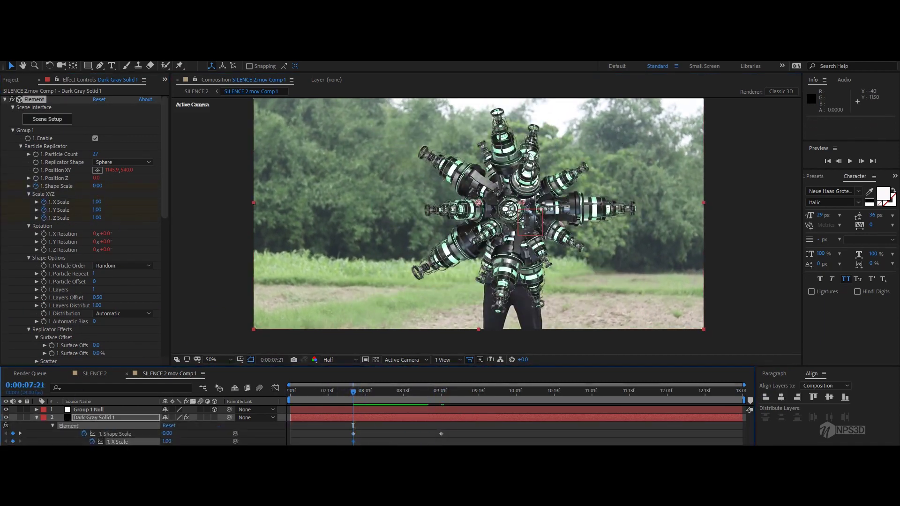
pyautogui.scroll(-5, 130, 207)
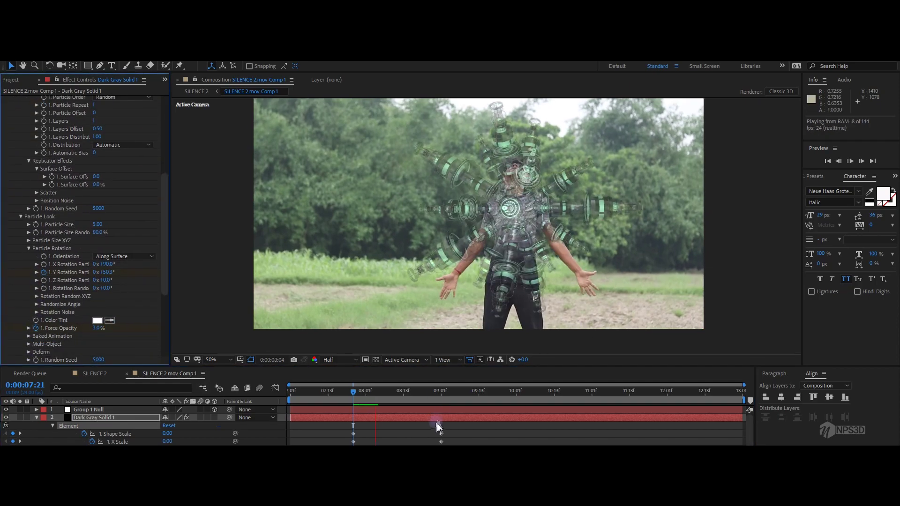
pyautogui.press('space')
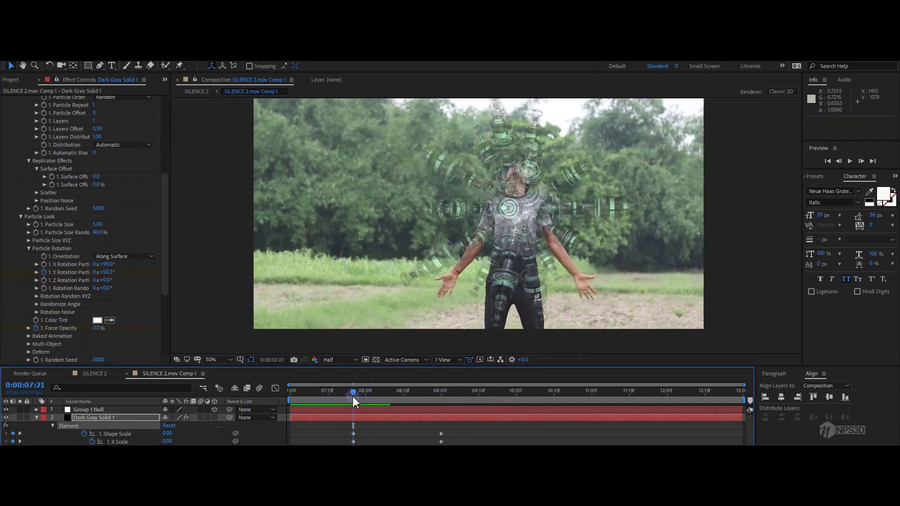
pyautogui.moveTo(356, 393); pyautogui.dragTo(427, 389)
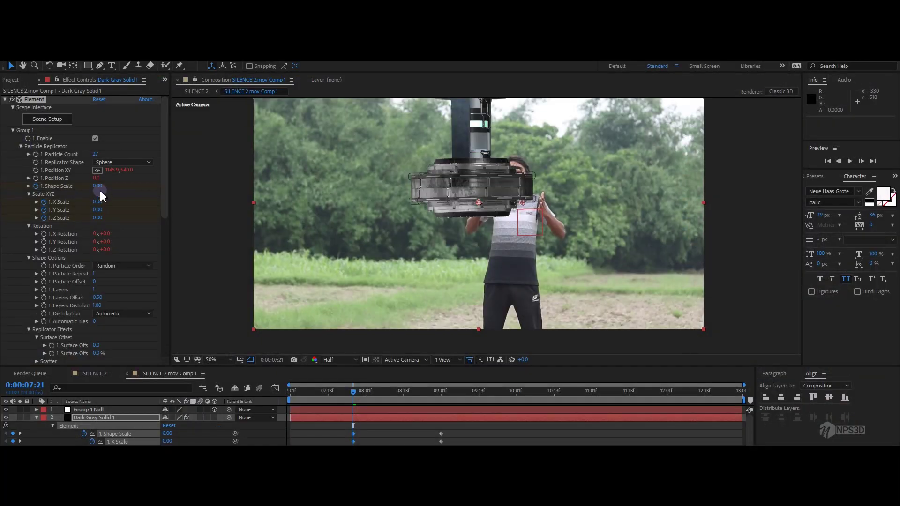
pyautogui.click(21, 154)
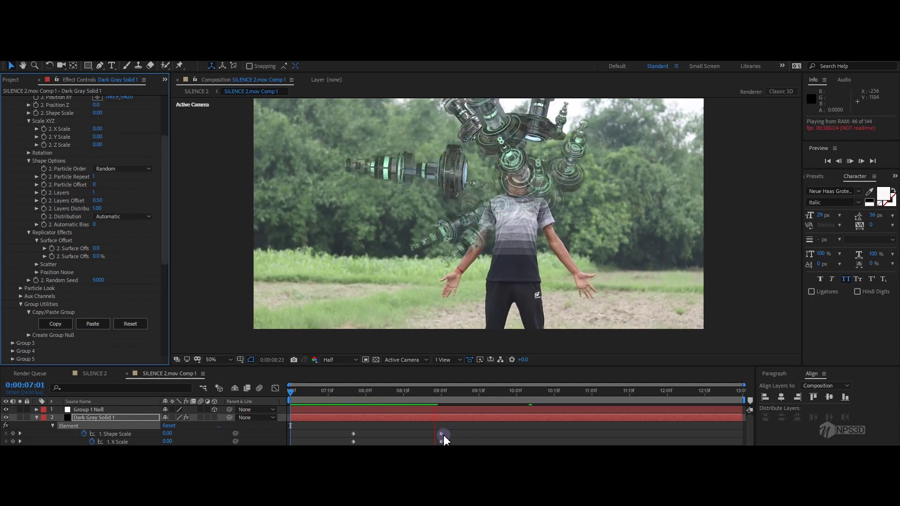
pyautogui.click(348, 394)
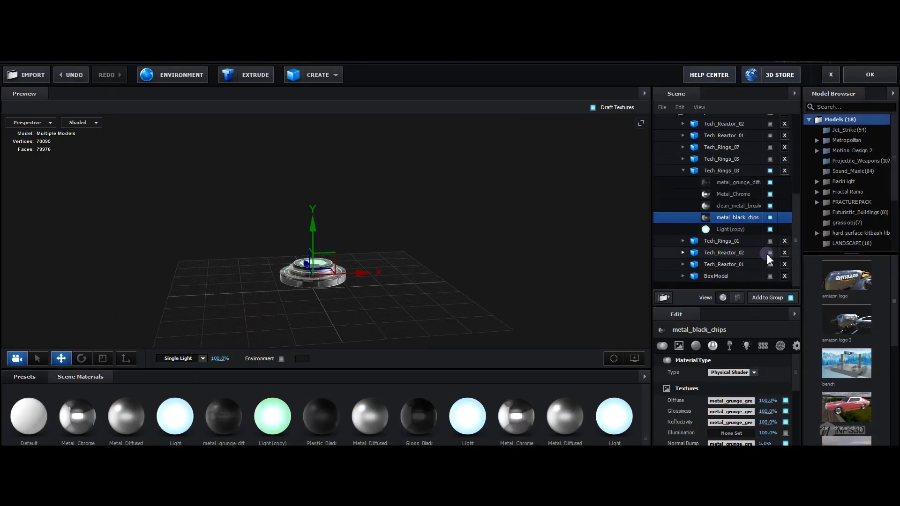
# Select Tech_Rings_01 in the group folder and duplicate the tech parts group.
pyautogui.click(768, 263)
pyautogui.click(785, 179)
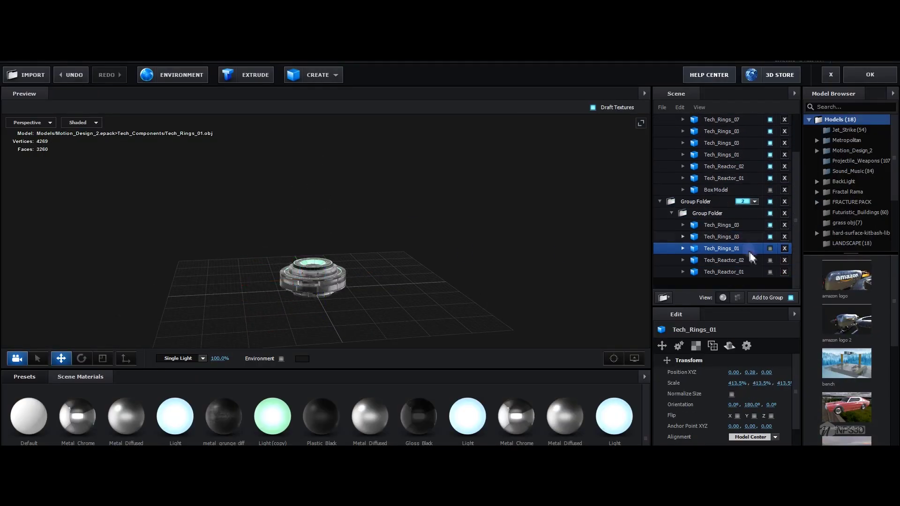
pyautogui.hotkey('ctrl', 'shift', 'z')
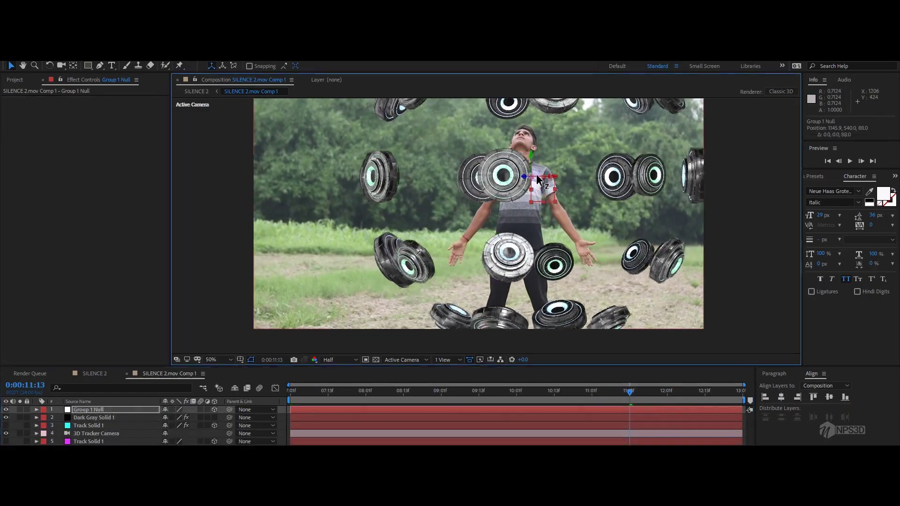
# Preview the comp and stop on a frame showing the rings orbiting the boy.
pyautogui.press('space')
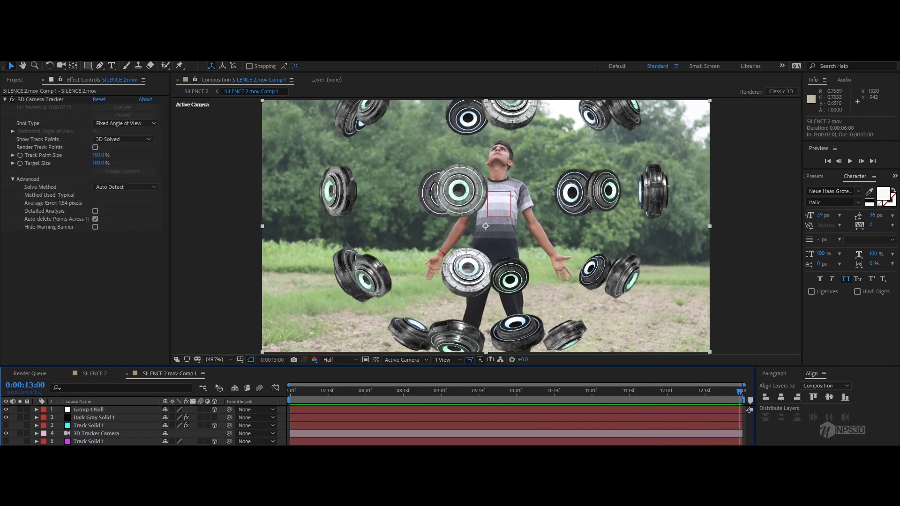
pyautogui.click(398, 398)
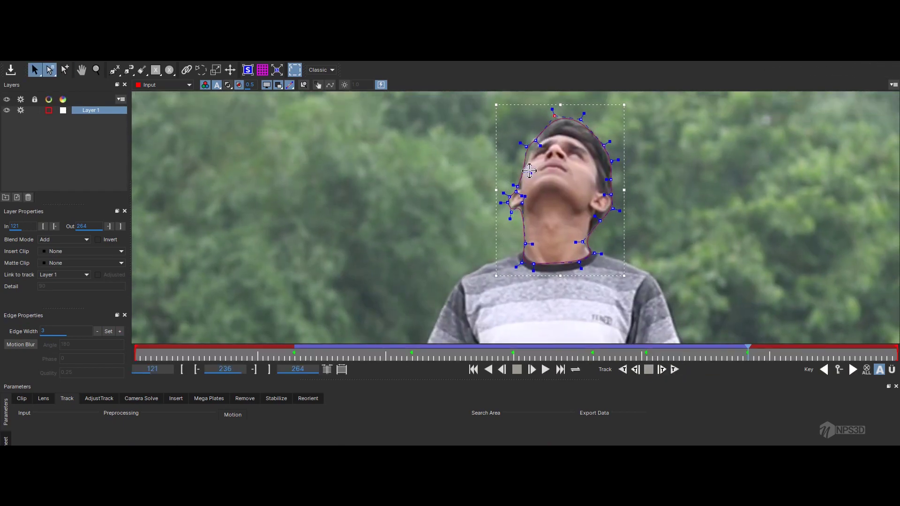
# Name the head layer, then track the uppar chest spline forward from frame 151 toward the end.
pyautogui.moveTo(749, 347); pyautogui.dragTo(346, 346)
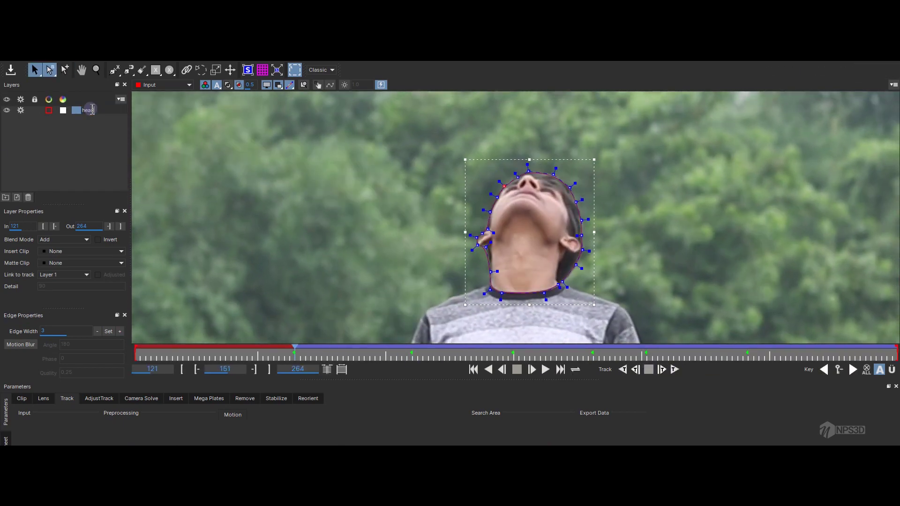
pyautogui.click(90, 142)
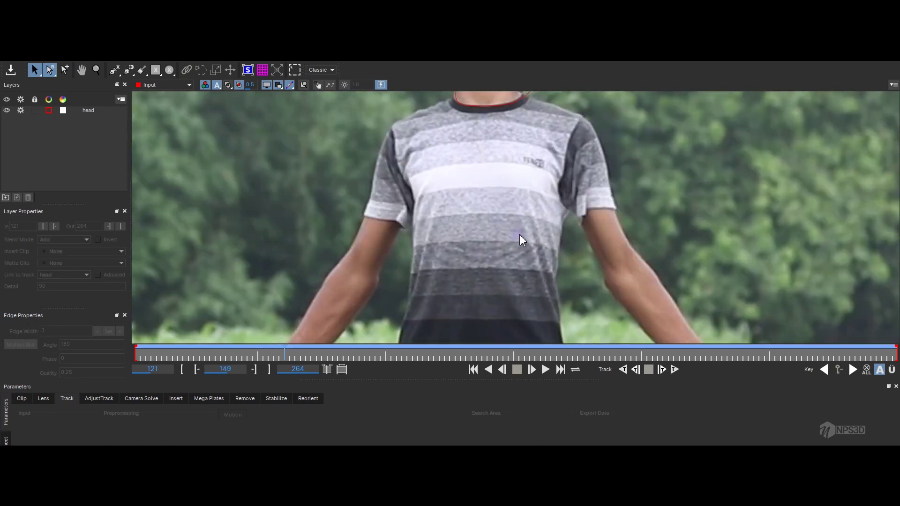
pyautogui.scroll(3, 395, 201)
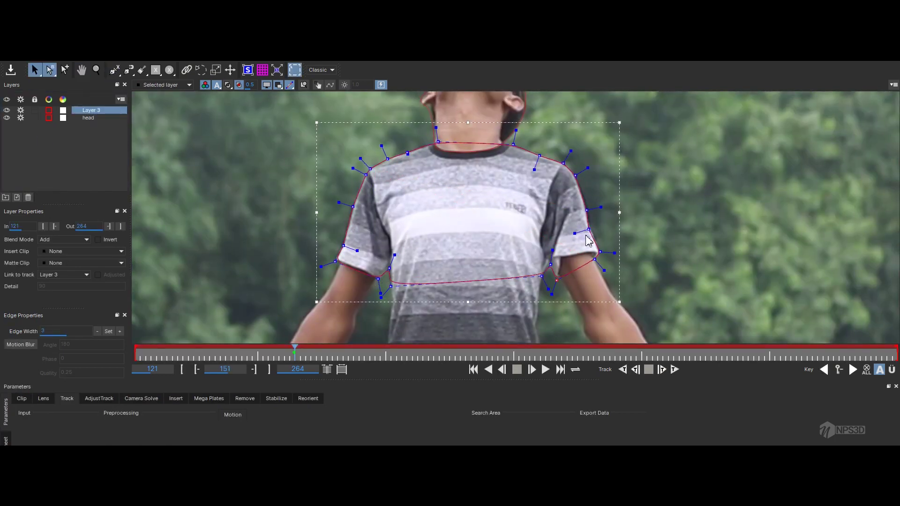
pyautogui.write('uppar chest')
pyautogui.click(652, 371)
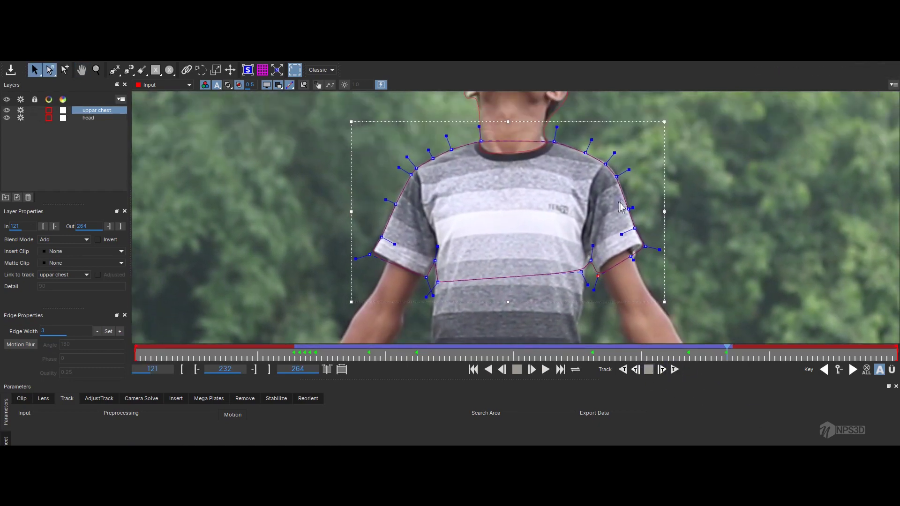
pyautogui.click(649, 369)
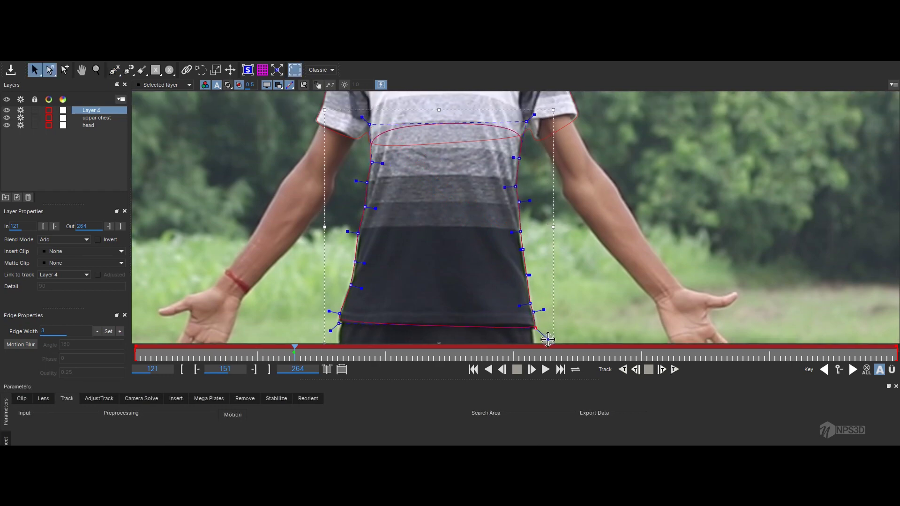
# Track the lower shirt layer forward, then track the pant layer and refine both leg outlines.
pyautogui.click(675, 371)
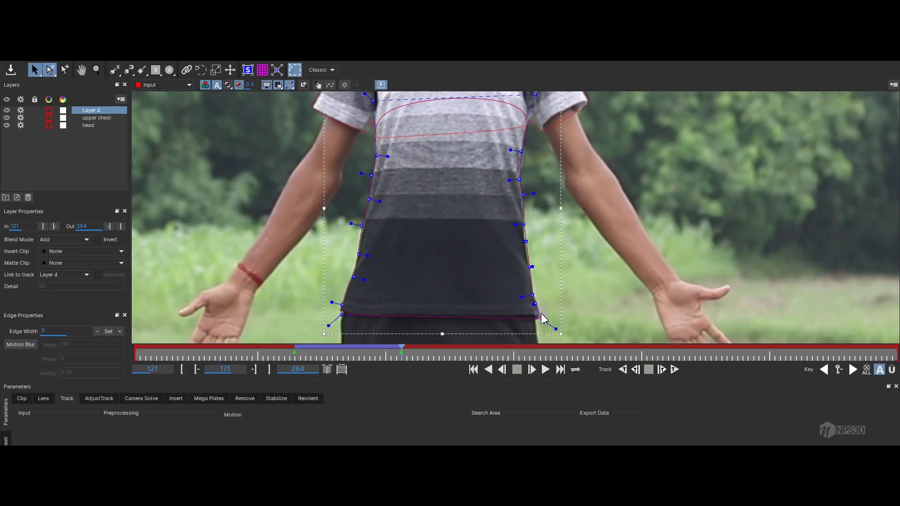
pyautogui.click(662, 370)
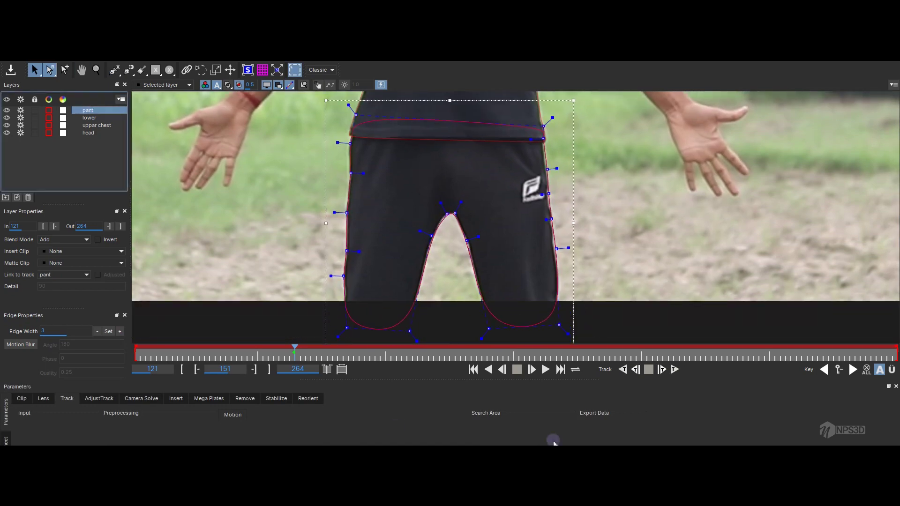
pyautogui.press('t')
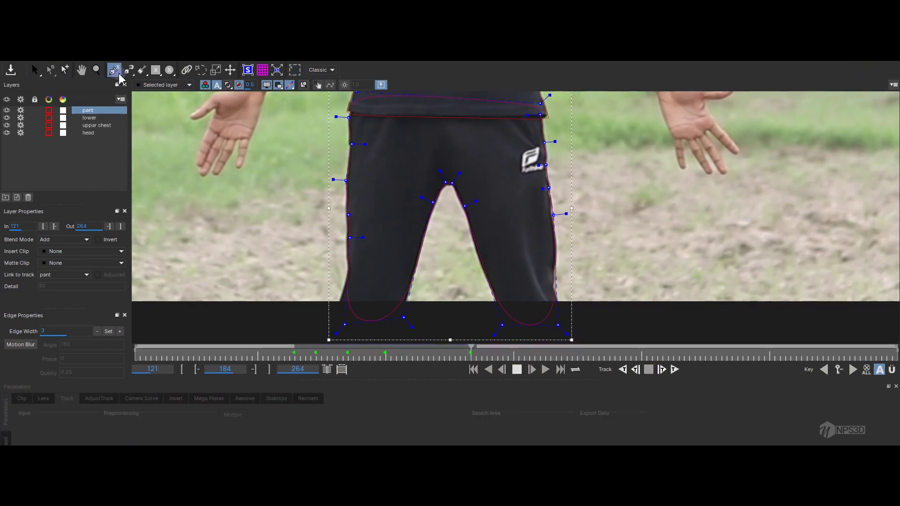
pyautogui.click(114, 70)
pyautogui.click(65, 69)
pyautogui.moveTo(344, 324); pyautogui.dragTo(331, 327)
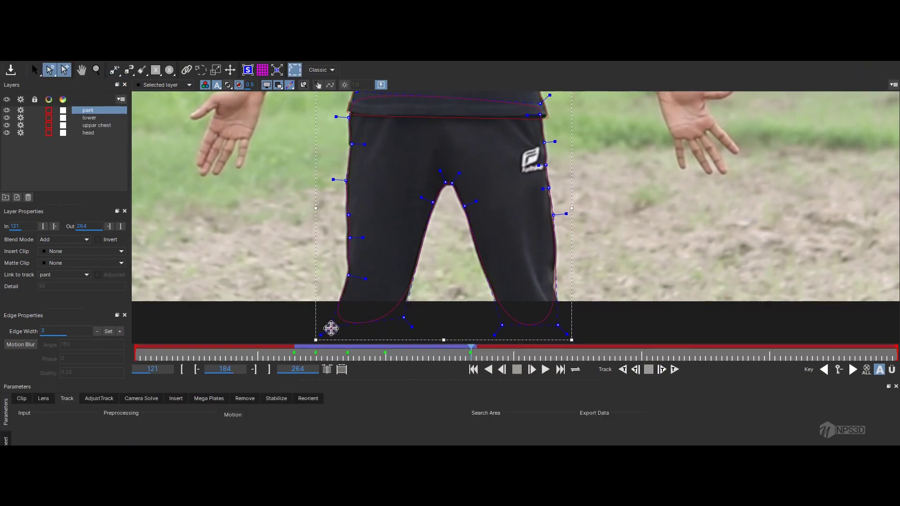
pyautogui.moveTo(558, 325); pyautogui.dragTo(571, 336)
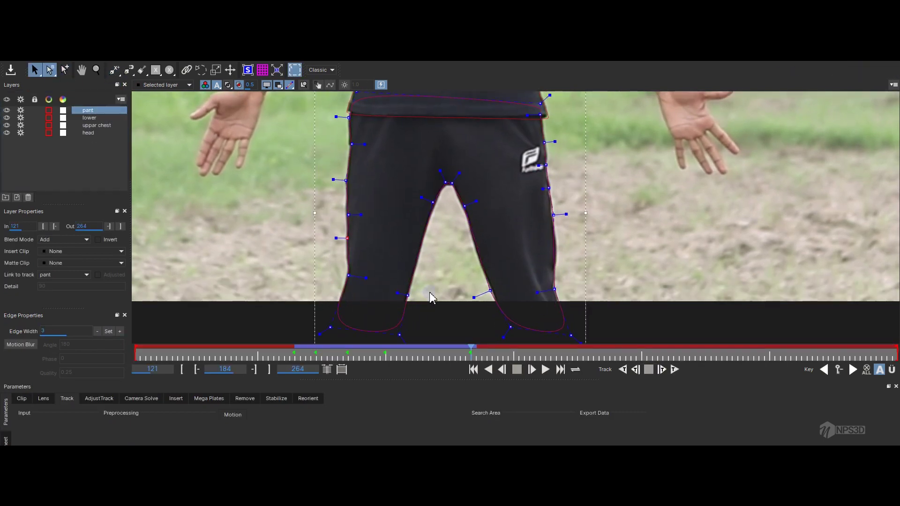
# Track the pant layer forward in stages past frames 195 and 233 to frame 264.
pyautogui.click(662, 370)
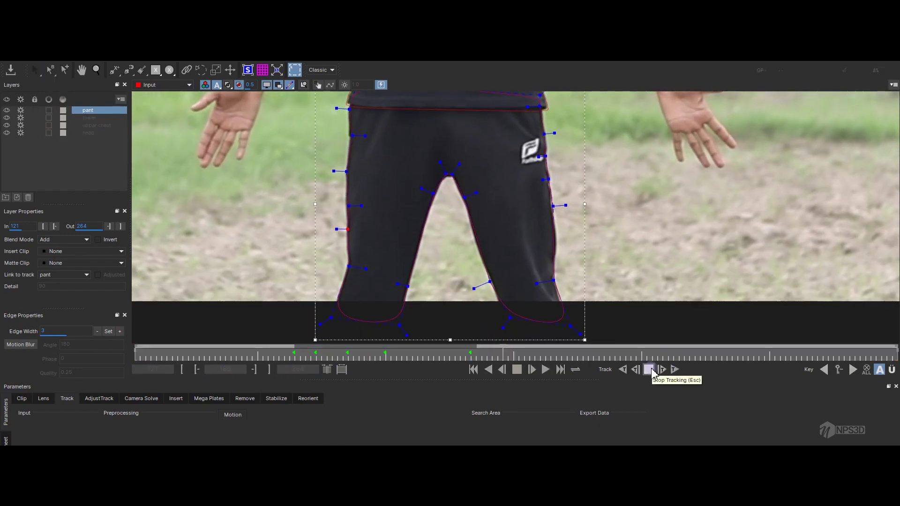
pyautogui.click(648, 369)
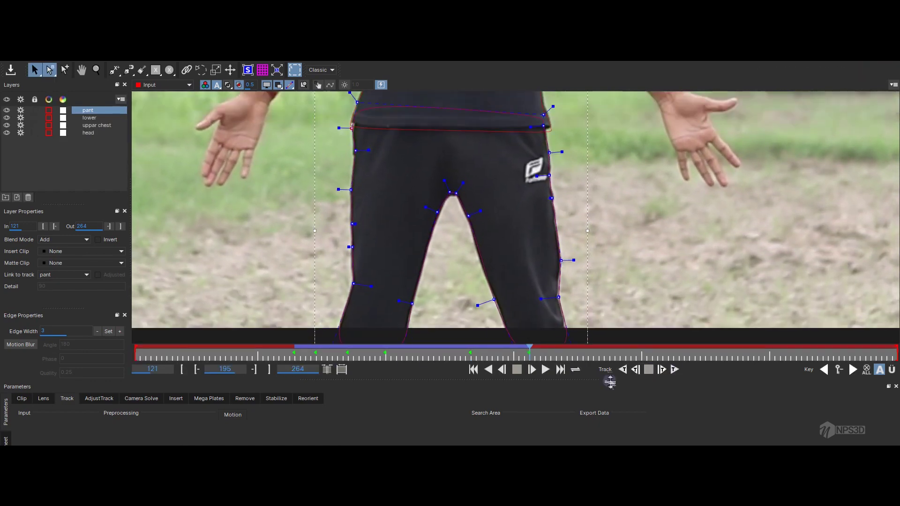
pyautogui.click(662, 369)
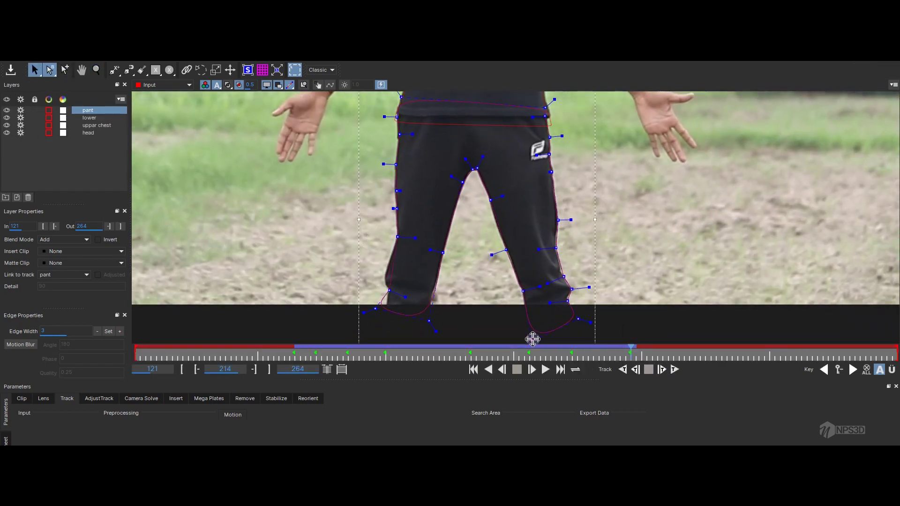
pyautogui.click(675, 370)
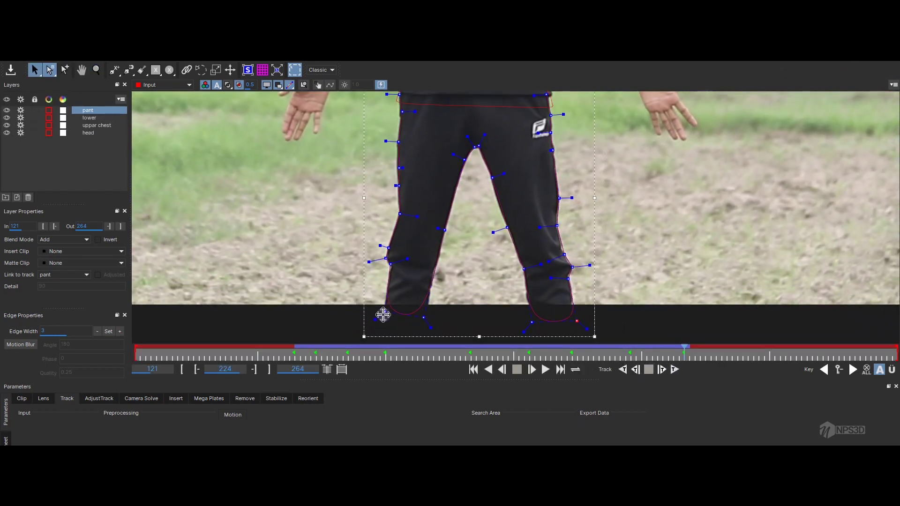
pyautogui.click(649, 370)
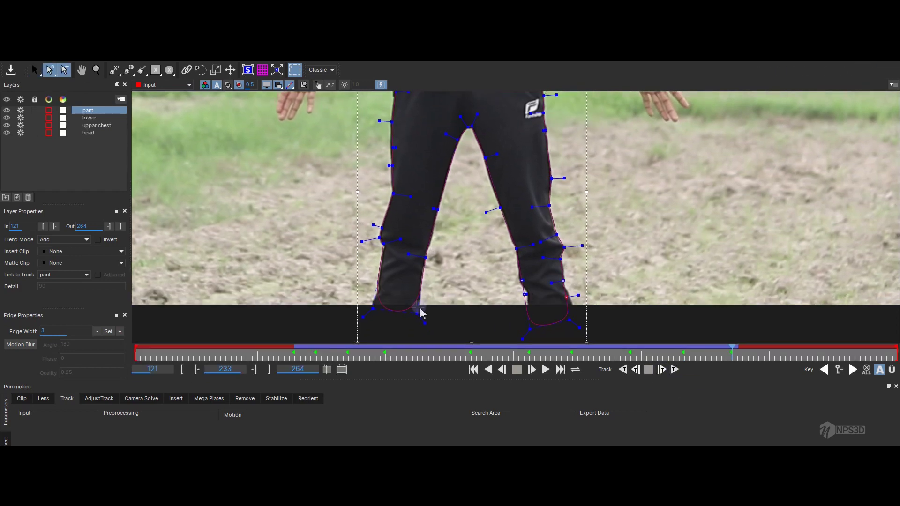
pyautogui.click(662, 369)
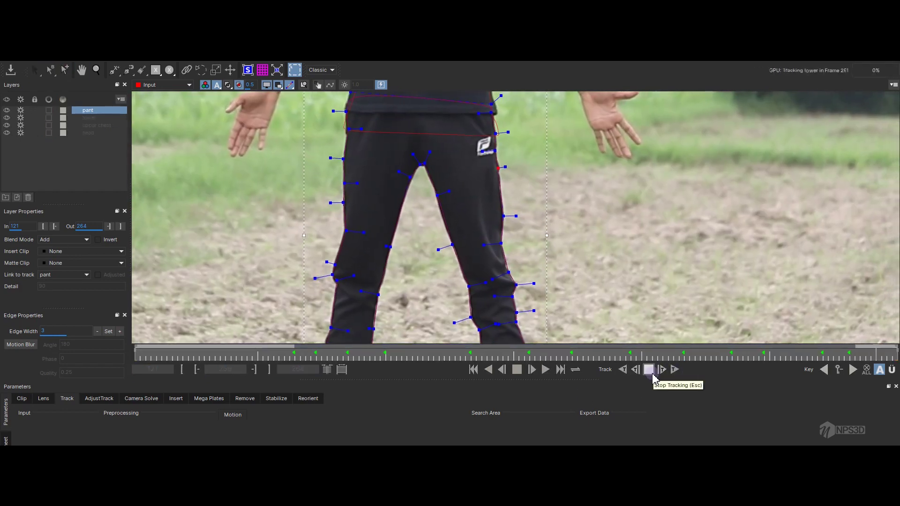
pyautogui.click(676, 370)
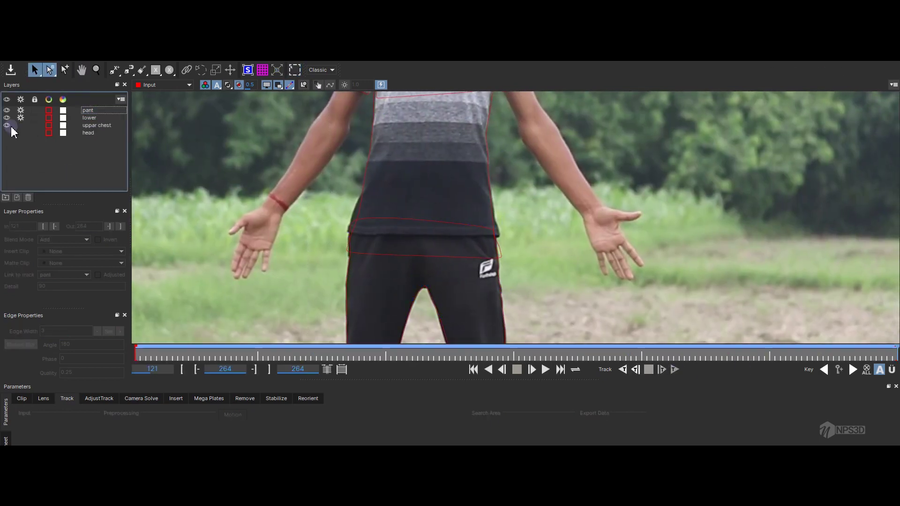
# Select the lower layer, jump to the clip's last frame, and track it backward.
pyautogui.click(12, 118)
pyautogui.moveTo(895, 351)
pyautogui.mouseDown()
pyautogui.moveTo(807, 351)
pyautogui.moveTo(818, 351)
pyautogui.mouseUp()
pyautogui.press('s')
pyautogui.press('End')
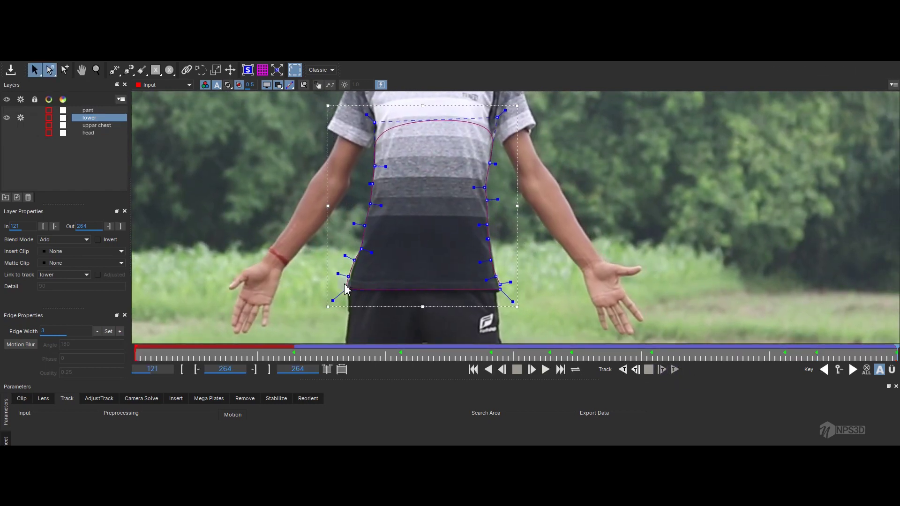
pyautogui.click(636, 371)
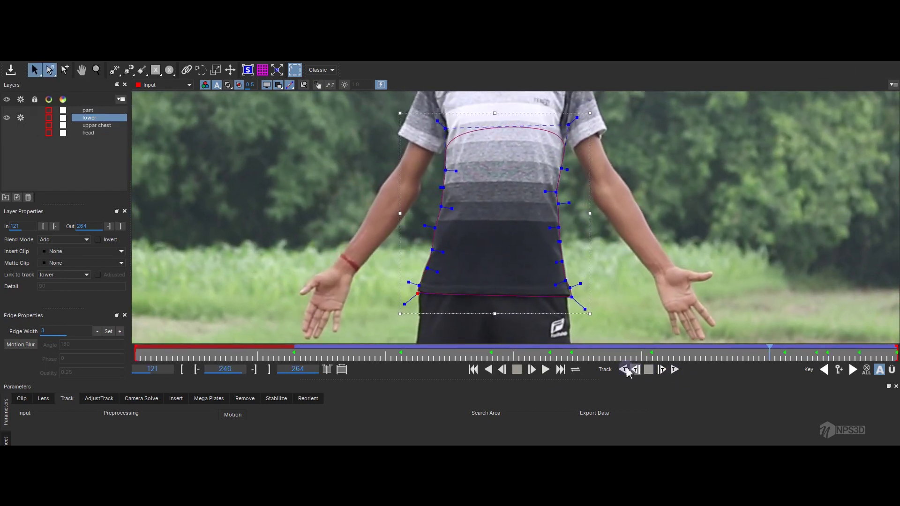
pyautogui.hotkey('ctrl', 'l')
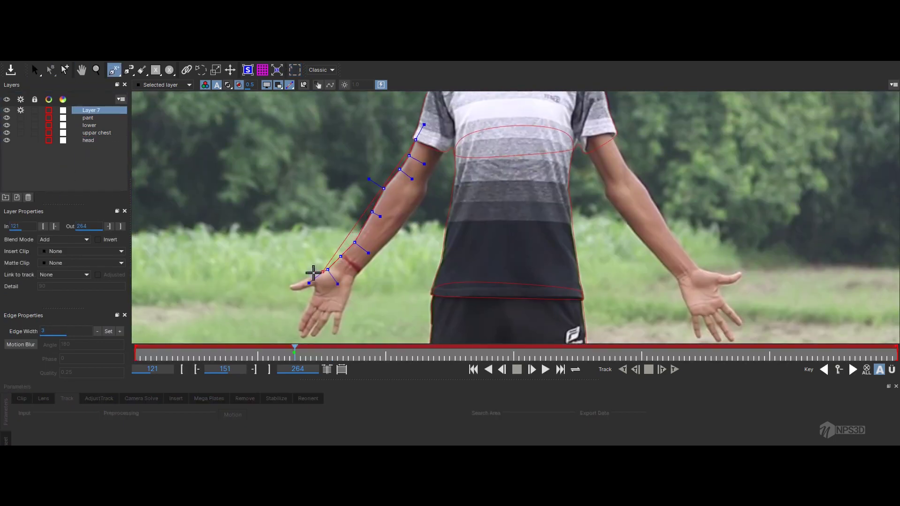
# Track the first arm outline forward, then close and track the outline around the other arm.
pyautogui.click(675, 370)
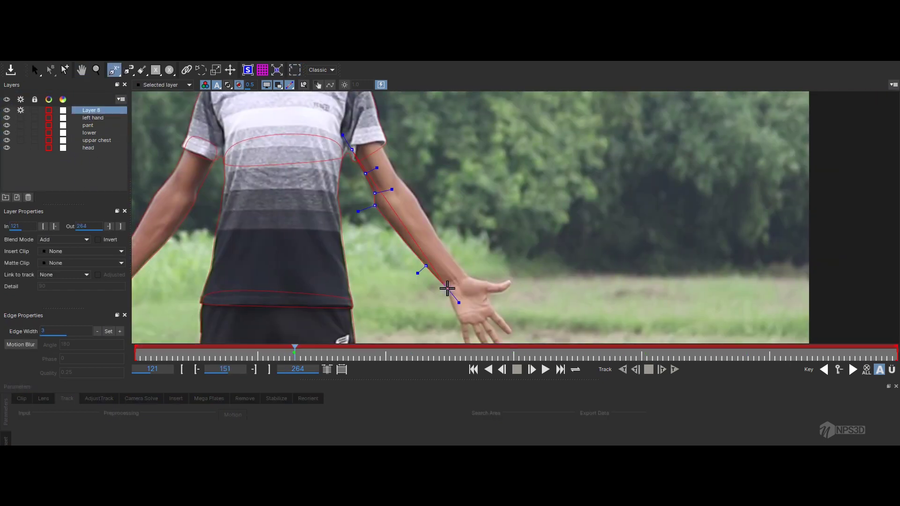
pyautogui.rightClick(447, 289)
pyautogui.click(674, 369)
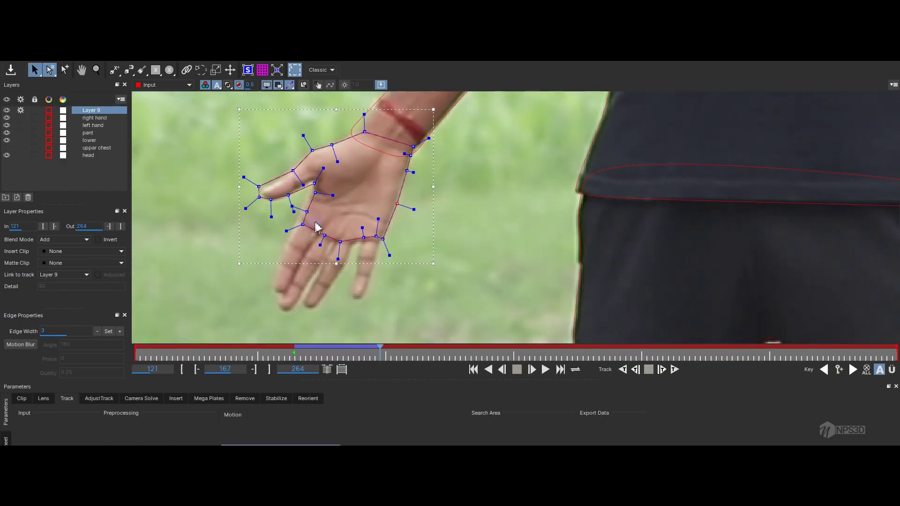
# Track the hand, finger and palm outlines forward, then rename the new finger layer.
pyautogui.click(662, 370)
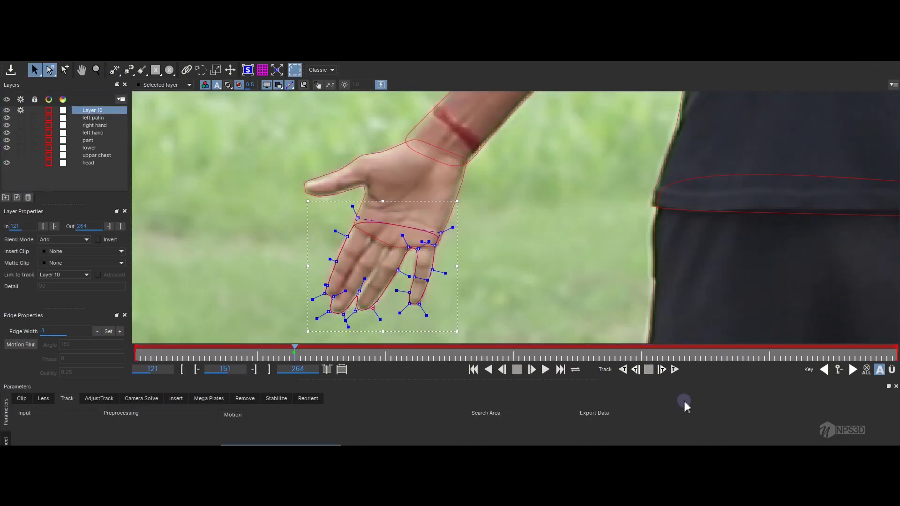
pyautogui.click(675, 370)
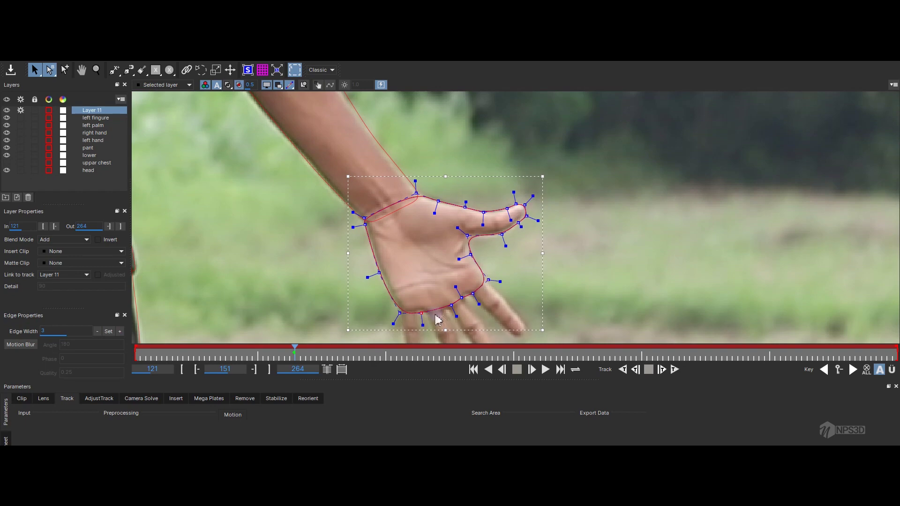
pyautogui.click(661, 369)
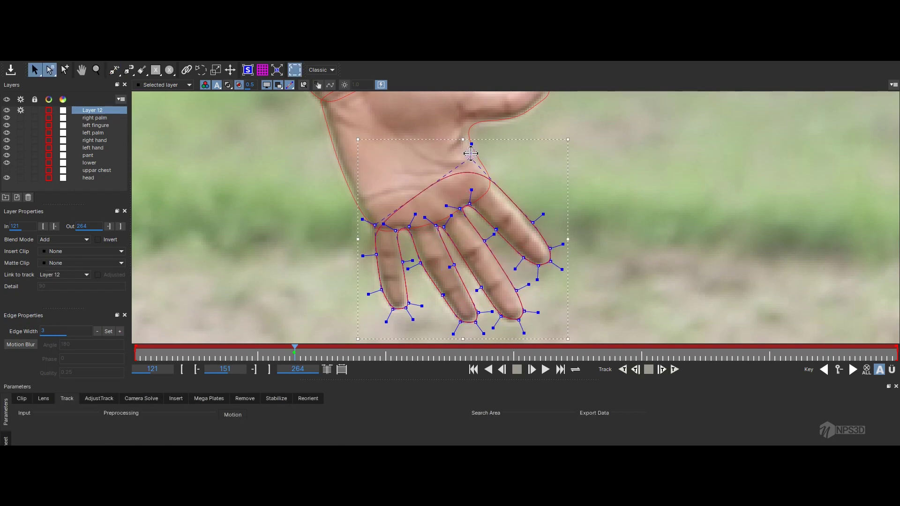
pyautogui.click(661, 370)
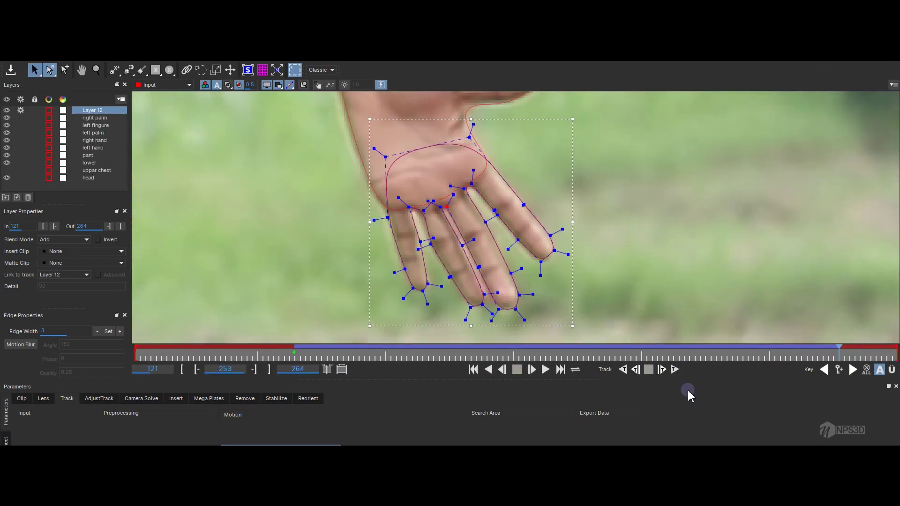
pyautogui.doubleClick(94, 110)
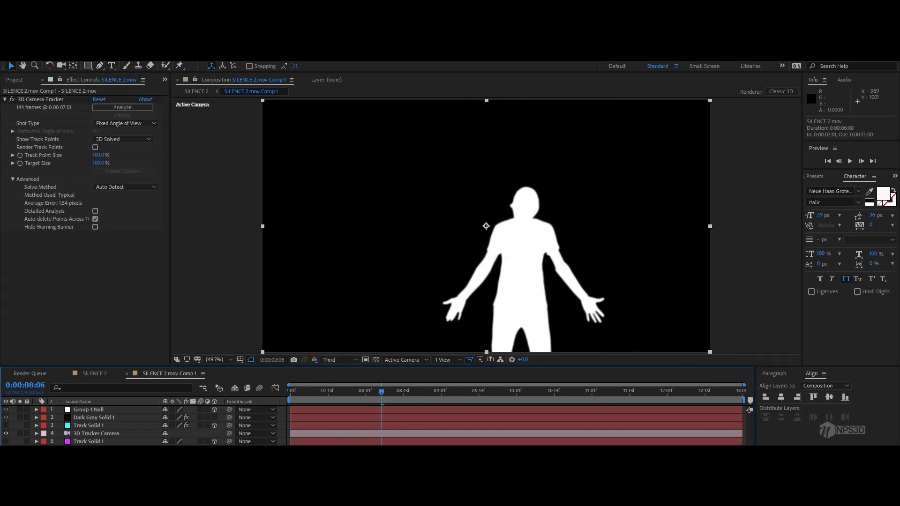
# Create AE masks, then stack Dark Gray Solid 1 above mat as its inverted alpha matte at Z 380.
pyautogui.click(122, 200)
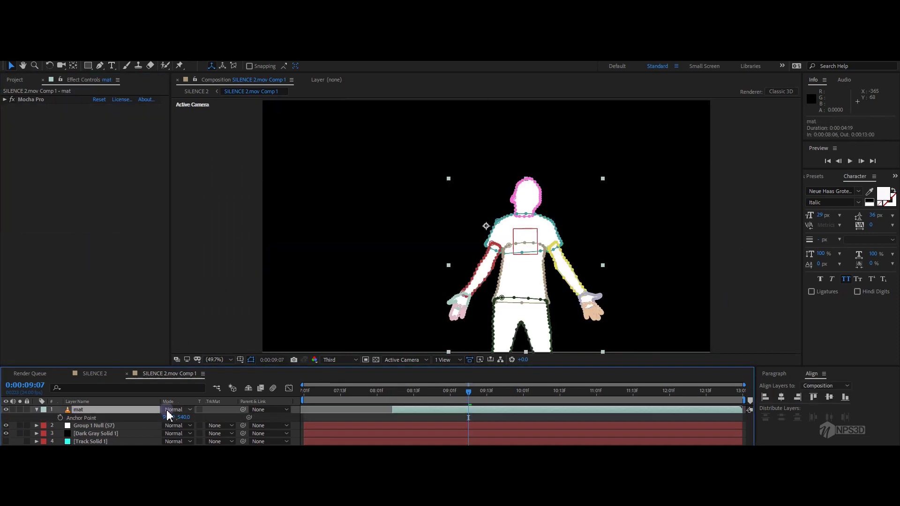
pyautogui.moveTo(479, 402); pyautogui.dragTo(460, 403)
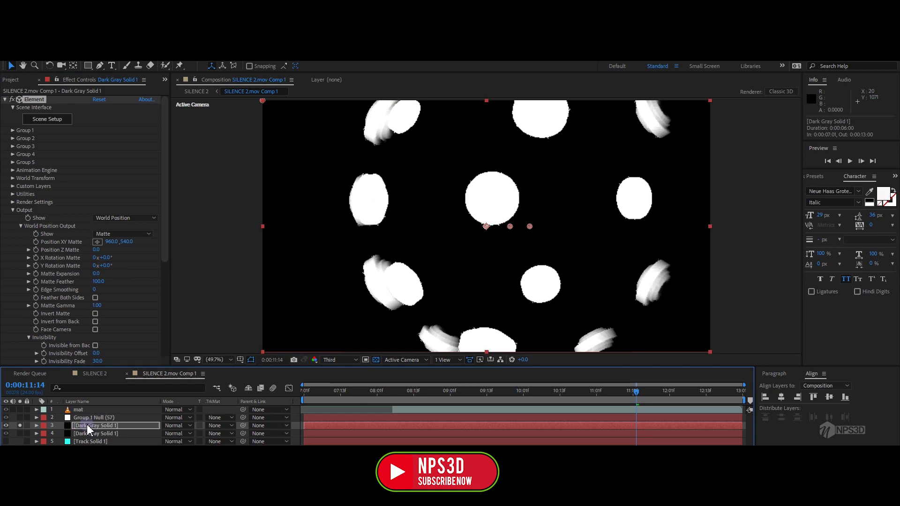
pyautogui.moveTo(88, 430); pyautogui.dragTo(88, 408)
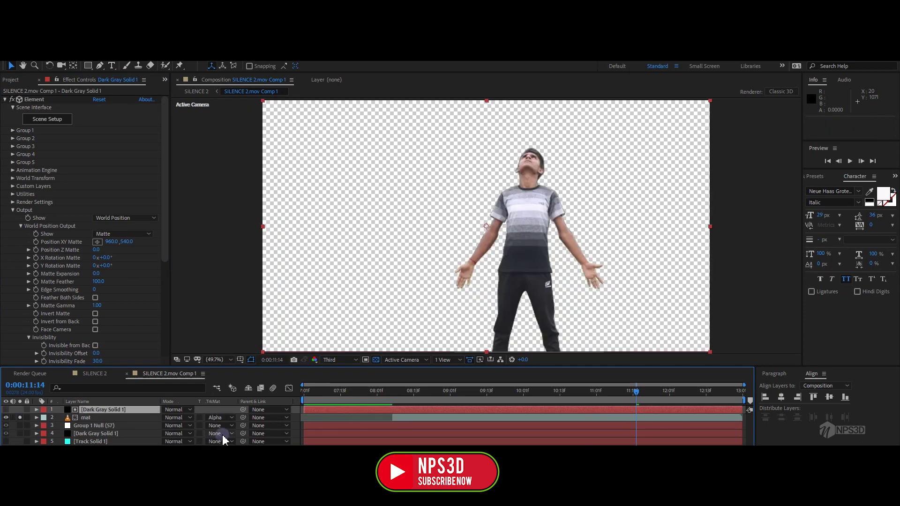
pyautogui.click(216, 417)
pyautogui.click(218, 423)
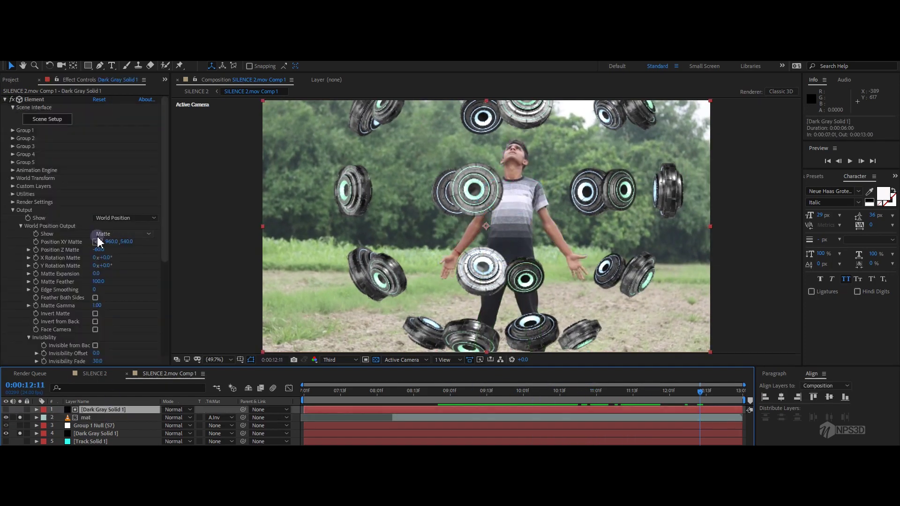
pyautogui.moveTo(98, 242); pyautogui.dragTo(91, 266)
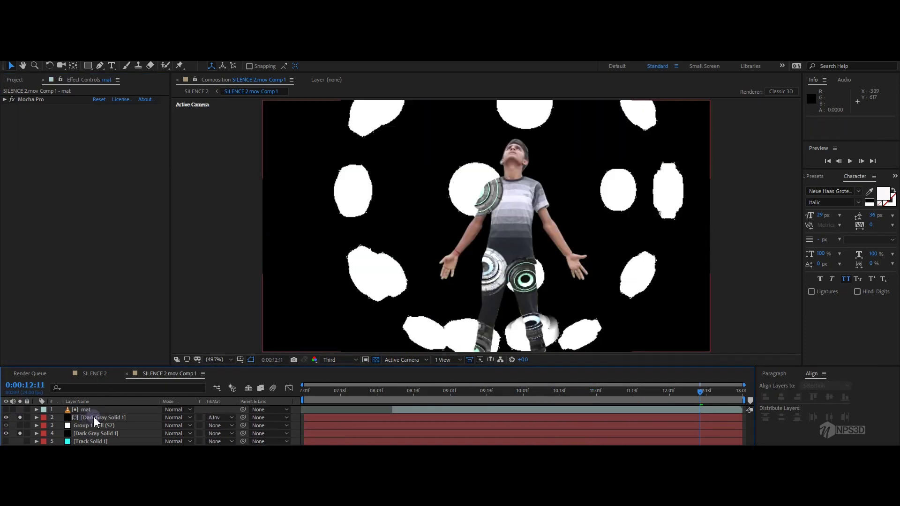
pyautogui.moveTo(400, 392); pyautogui.dragTo(633, 401)
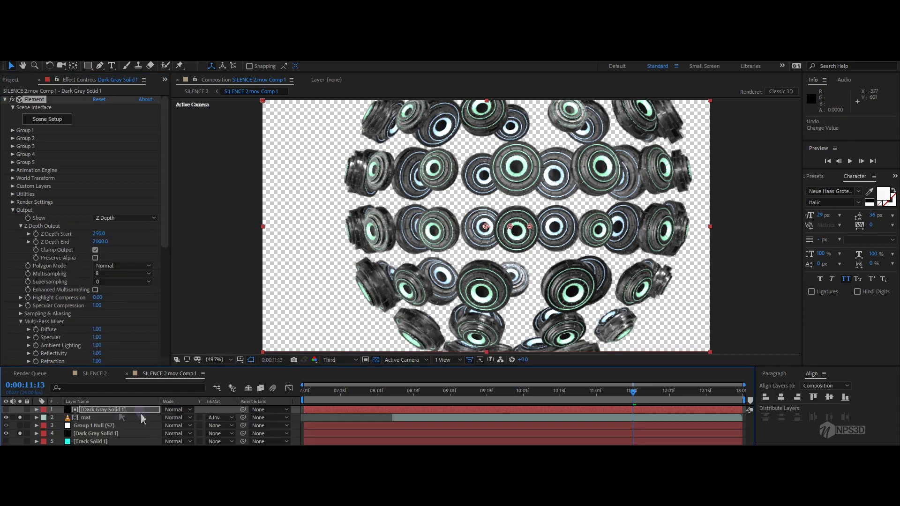
# Turn off solo, raise the top Element copy's depth start and end distances, then hide that copy.
pyautogui.click(412, 394)
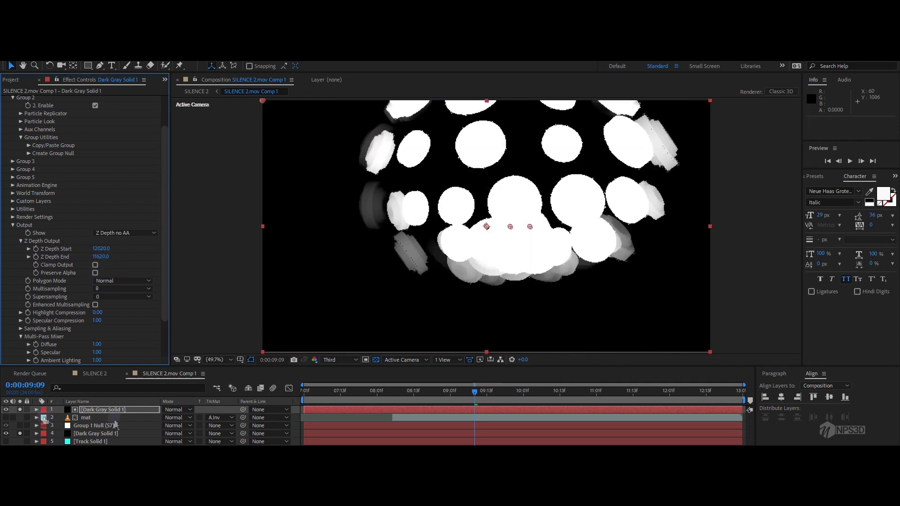
pyautogui.click(20, 409)
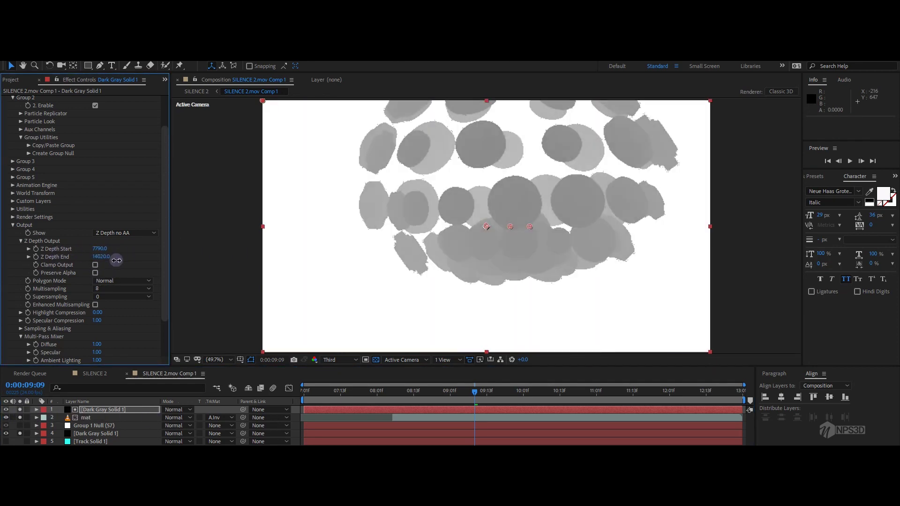
pyautogui.moveTo(96, 249); pyautogui.dragTo(82, 248)
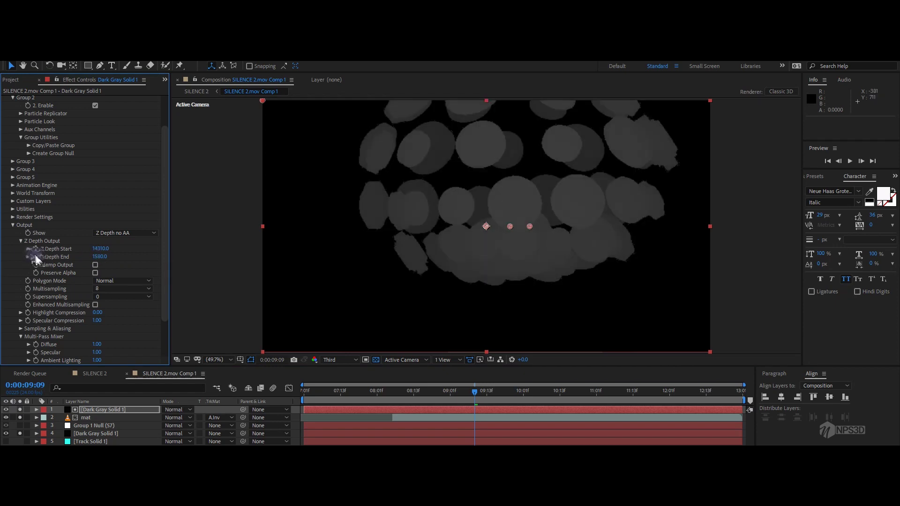
pyautogui.click(6, 409)
pyautogui.click(113, 418)
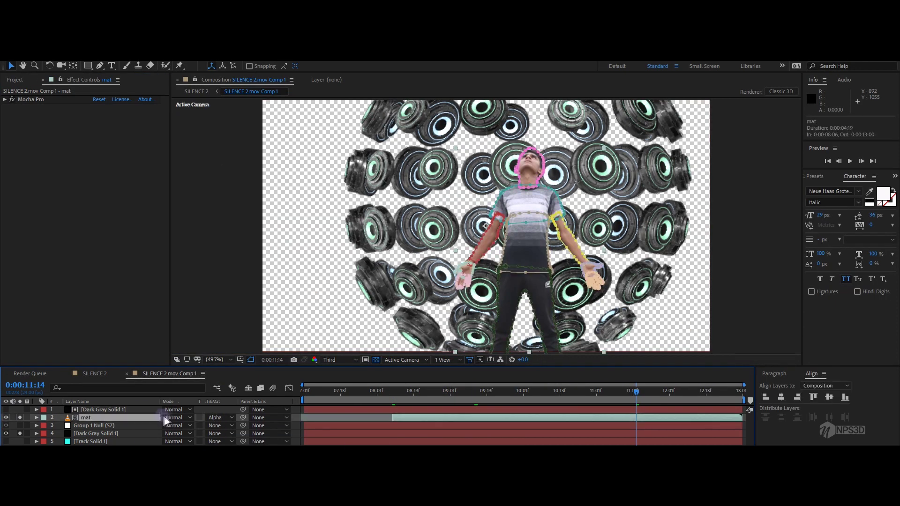
# Set Dark Gray Solid 1's depth start to 11830 with Preserve Alpha off, then select mat.
pyautogui.click(105, 410)
pyautogui.hotkey('ctrl', 'space')
pyautogui.write('Sel')
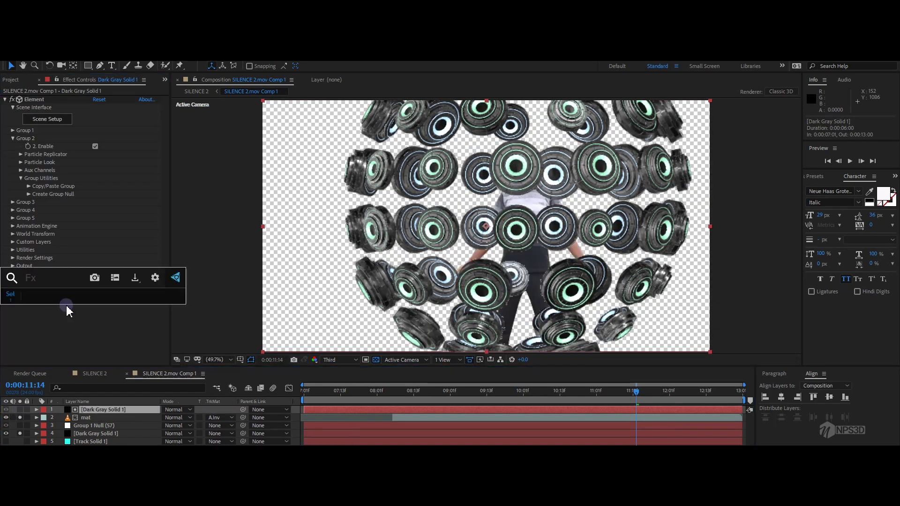
pyautogui.click(13, 258)
pyautogui.moveTo(101, 208); pyautogui.dragTo(132, 227)
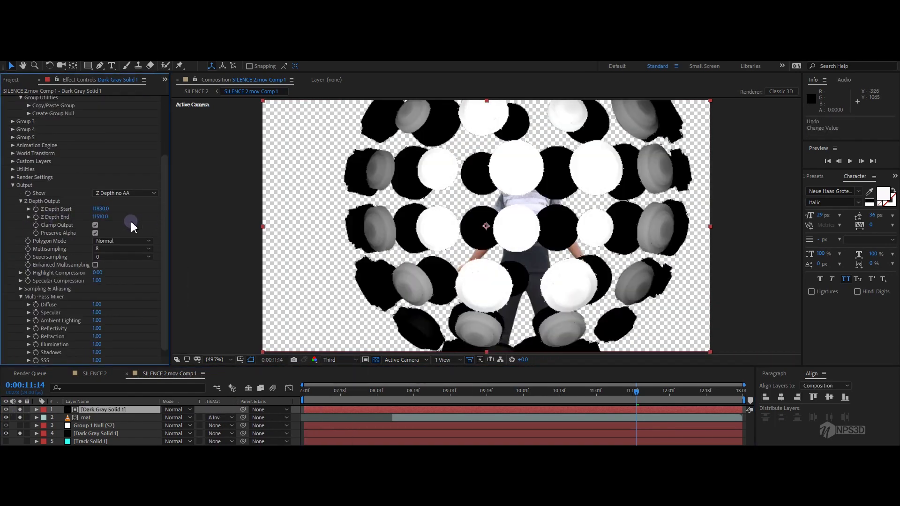
pyautogui.click(95, 233)
pyautogui.click(124, 193)
pyautogui.click(114, 224)
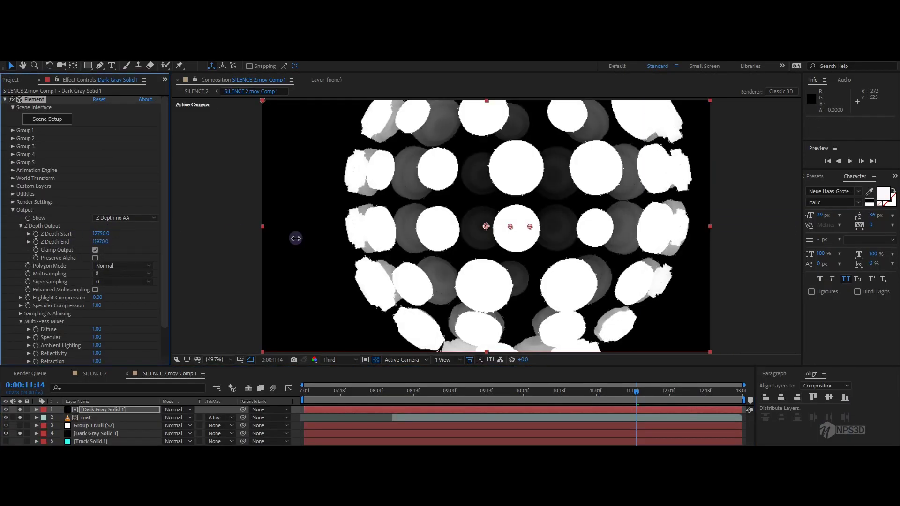
pyautogui.click(112, 419)
pyautogui.rightClick(92, 418)
# Pre-compose mat into mat Comp 1 and give it an inverted alpha track matte.
pyautogui.click(122, 365)
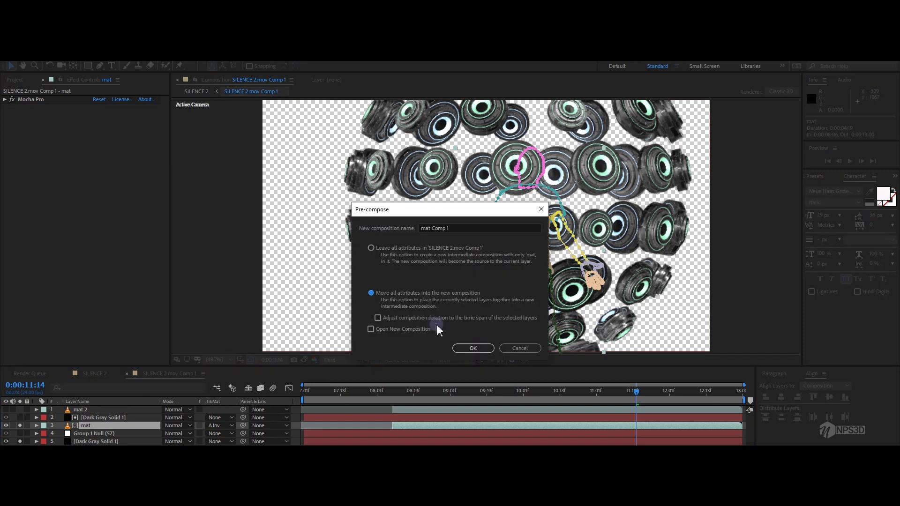
pyautogui.click(462, 348)
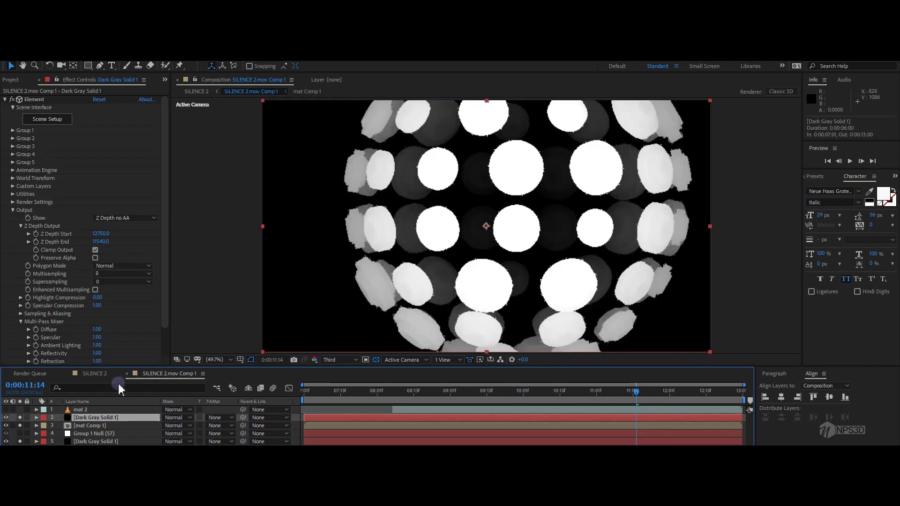
pyautogui.click(218, 426)
pyautogui.click(244, 451)
# Switch the Element output back to Composite and undo to remove the top Element copy.
pyautogui.click(104, 418)
pyautogui.click(125, 218)
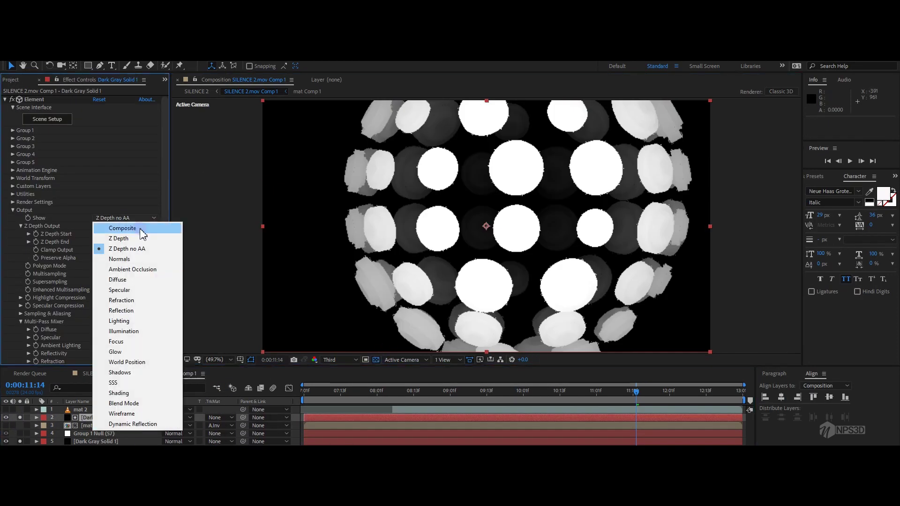
pyautogui.click(122, 362)
pyautogui.hotkey('ctrl', 'z')
pyautogui.hotkey('ctrl', 'z')
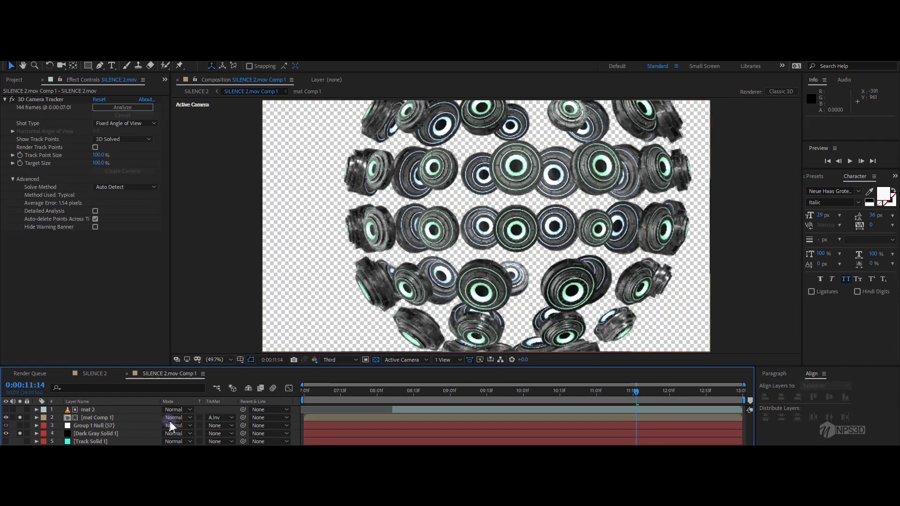
pyautogui.hotkey('ctrl', 'z')
pyautogui.hotkey('ctrl', 'z')
pyautogui.hotkey('ctrl', 'z')
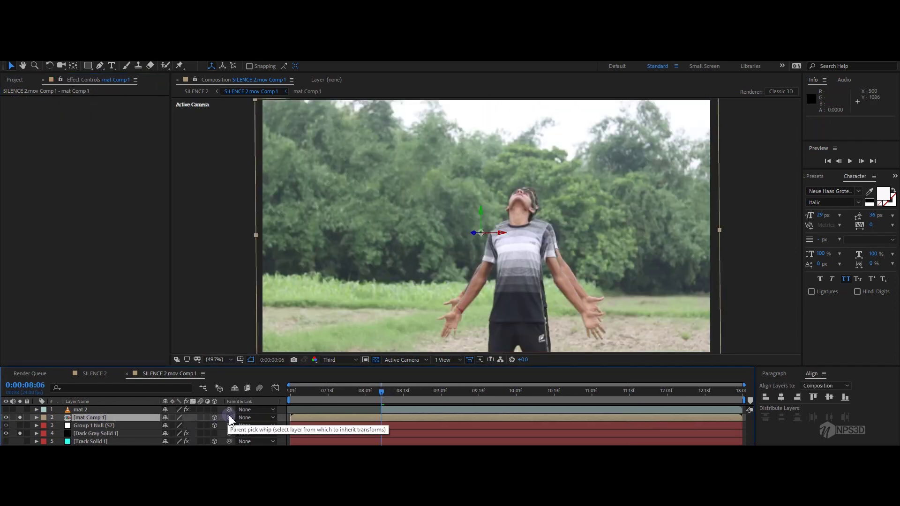
pyautogui.hotkey('ctrl', 'z')
pyautogui.hotkey('ctrl', 'z')
pyautogui.hotkey('ctrl', 'z')
pyautogui.hotkey('ctrl', 'z')
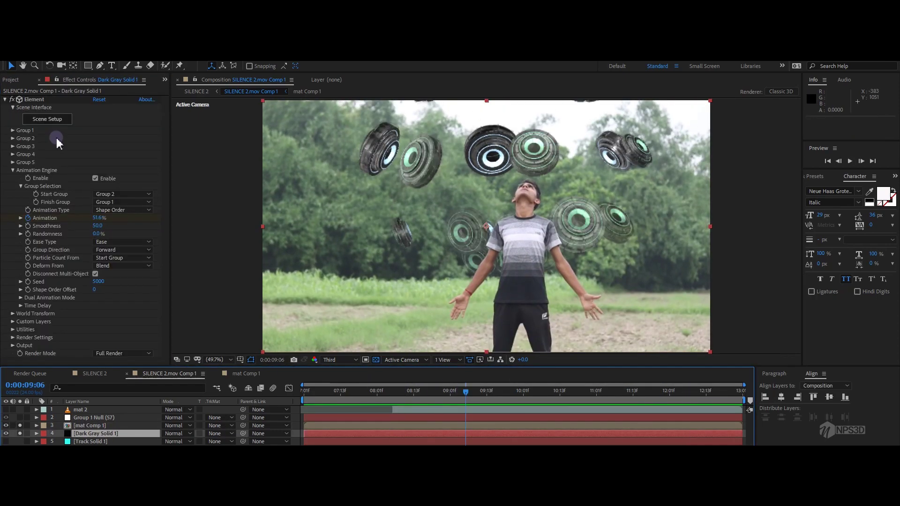
# Preview the swirl and adjust the first particle group's shape scale.
pyautogui.press('space')
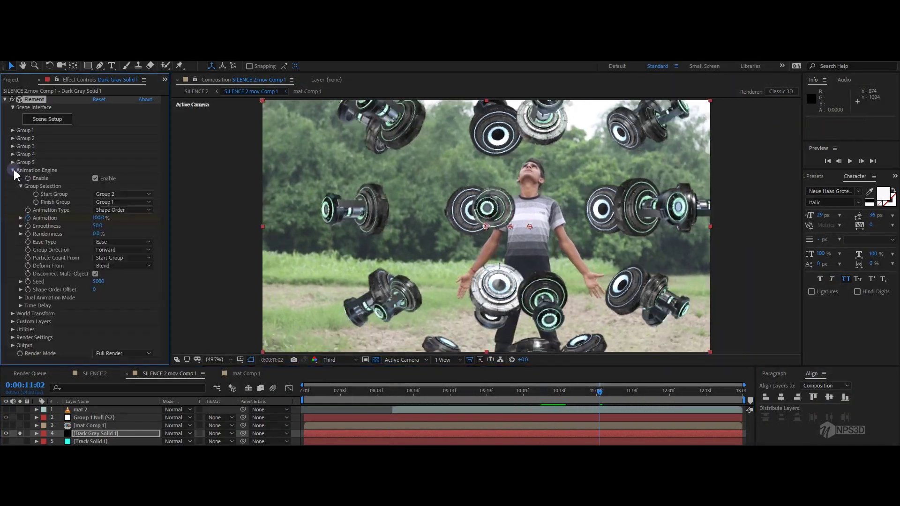
pyautogui.click(94, 418)
pyautogui.press('r')
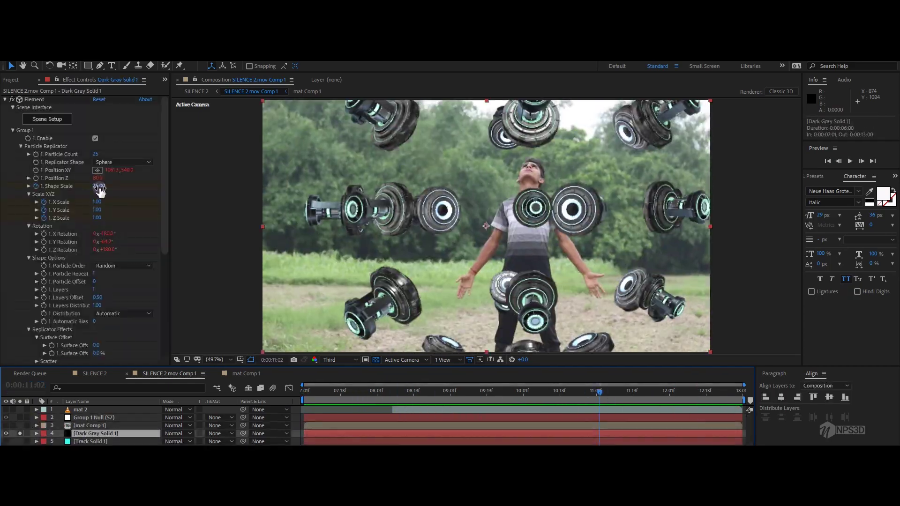
pyautogui.moveTo(99, 188); pyautogui.dragTo(112, 188)
pyautogui.scroll(-5, 133, 231)
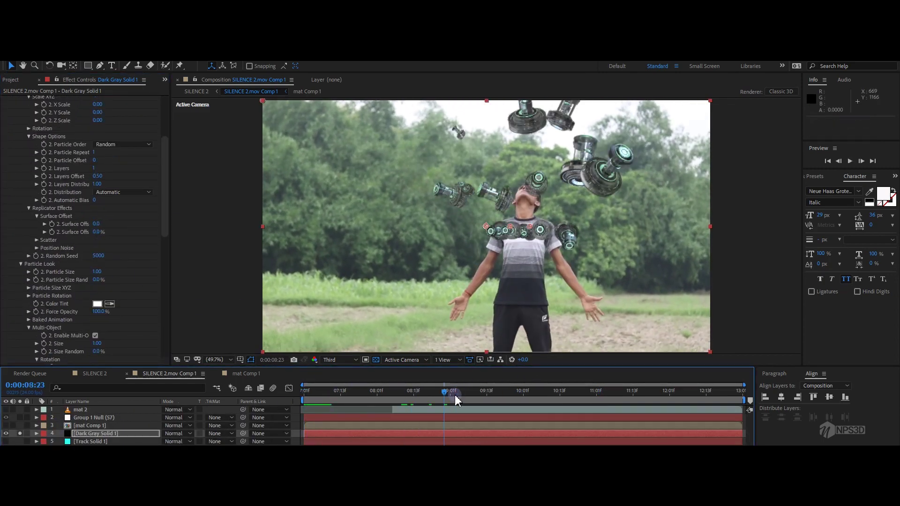
# Scrub and preview the shot from the start to check the scattered tech parts.
pyautogui.moveTo(457, 400); pyautogui.dragTo(536, 396)
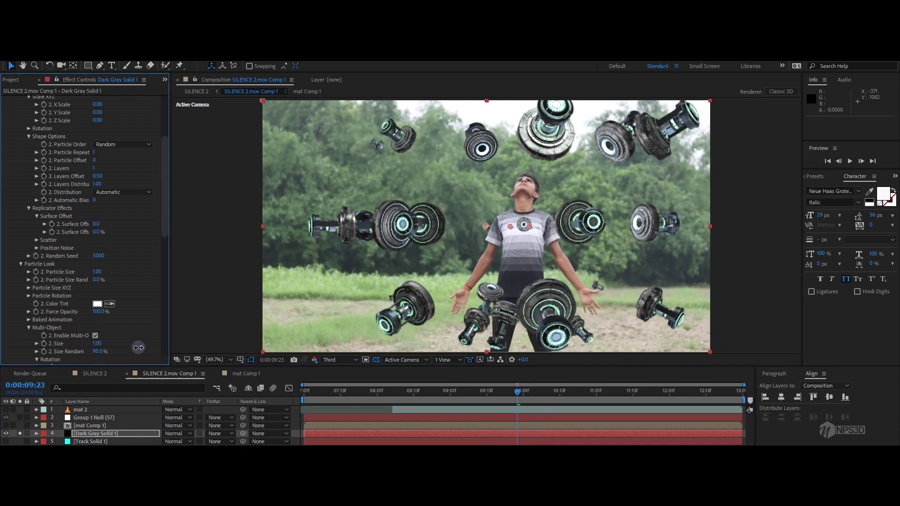
pyautogui.scroll(-4, 138, 347)
pyautogui.press('Home')
pyautogui.press('space')
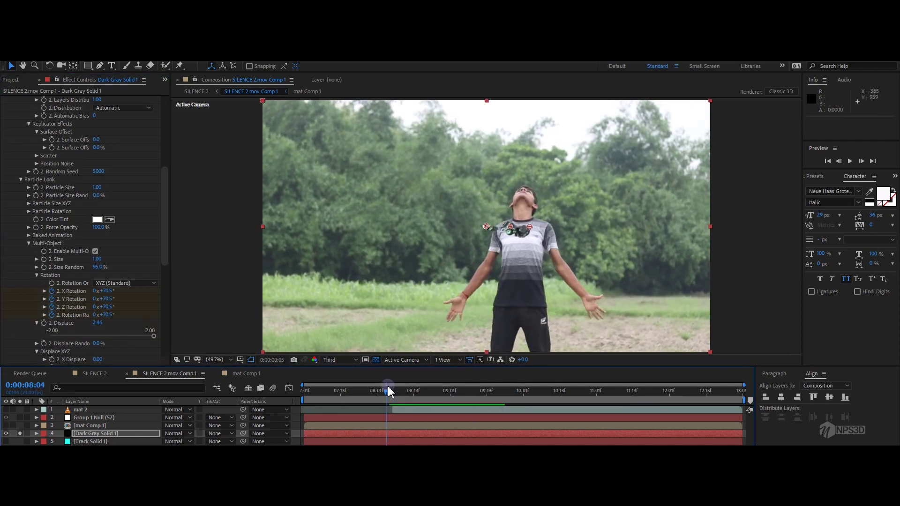
pyautogui.moveTo(388, 392); pyautogui.dragTo(393, 391)
pyautogui.scroll(7, 132, 158)
pyautogui.scroll(3, 122, 137)
pyautogui.click(61, 124)
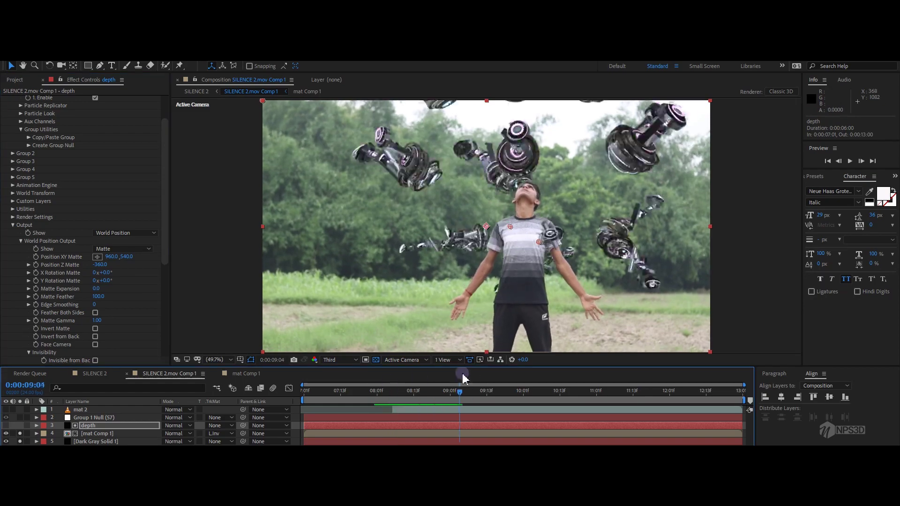
# Scrub back around 8–9 seconds to check how the world-position matte cuts the parts.
pyautogui.moveTo(459, 391)
pyautogui.mouseDown()
pyautogui.moveTo(398, 391)
pyautogui.moveTo(498, 391)
pyautogui.moveTo(422, 392)
pyautogui.moveTo(444, 390)
pyautogui.mouseUp()
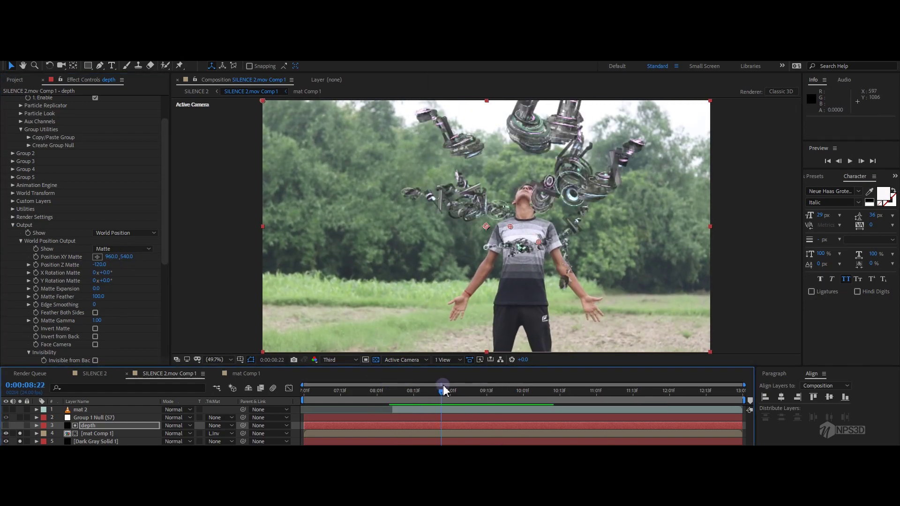
pyautogui.scroll(10, 120, 207)
# Tilt the second group's parts to -84° X rotation and preview the result.
pyautogui.click(332, 390)
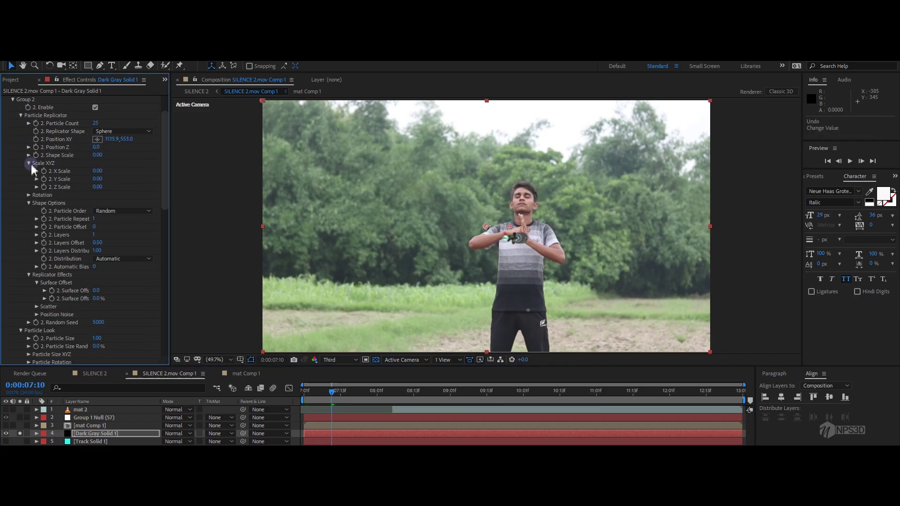
pyautogui.click(28, 195)
pyautogui.moveTo(99, 203); pyautogui.dragTo(67, 204)
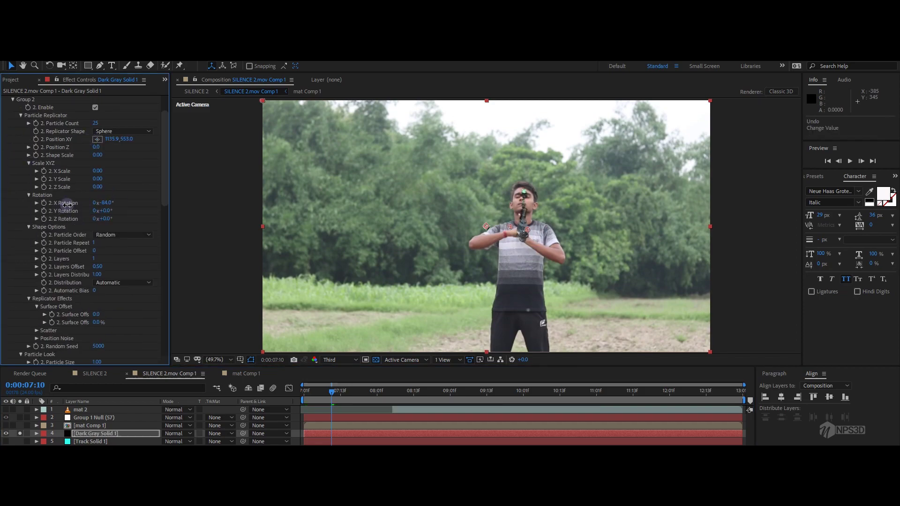
pyautogui.press('space')
pyautogui.scroll(-3, 85, 318)
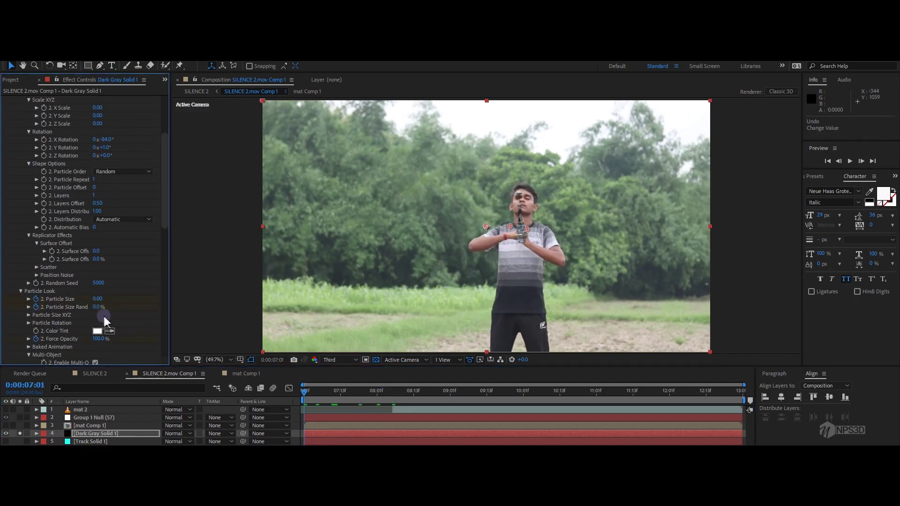
pyautogui.press('space')
pyautogui.press('space')
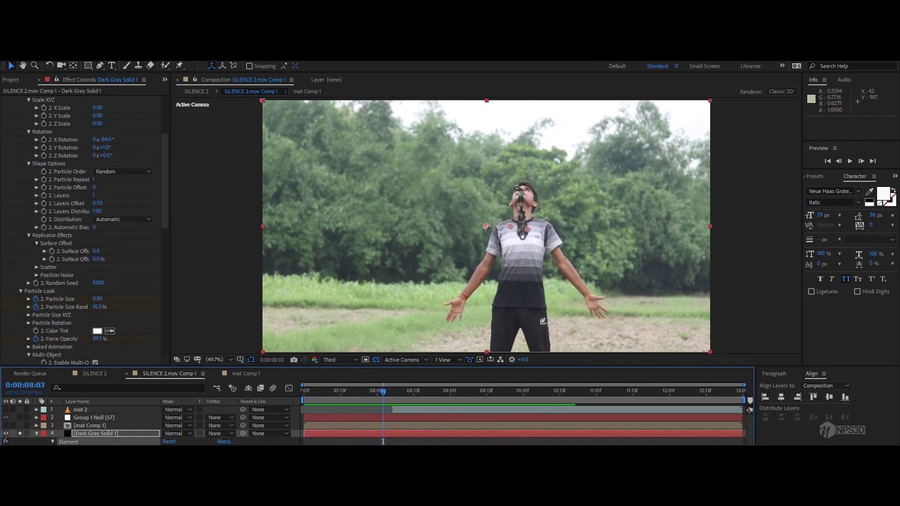
pyautogui.press('space')
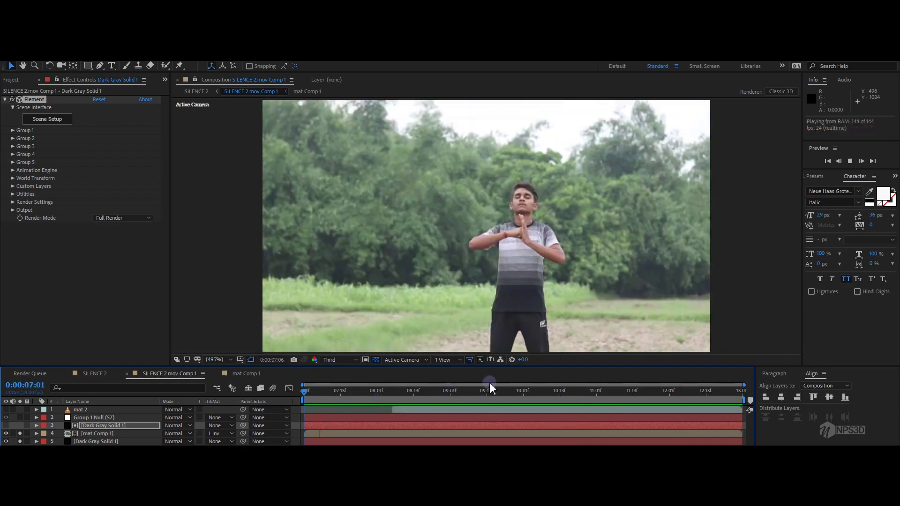
# Pick a new environment map in Scene Setup for the original Element layer and enable ambient occlusion.
pyautogui.click(485, 441)
pyautogui.click(47, 119)
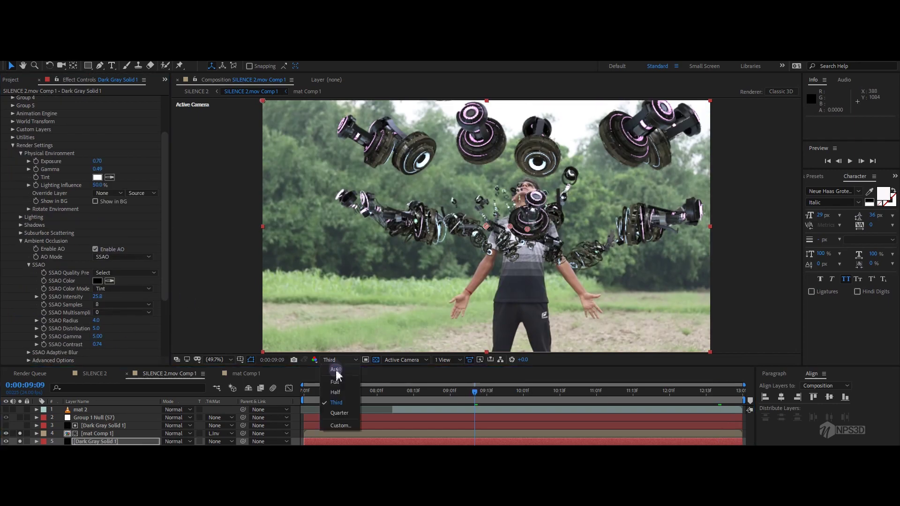
pyautogui.click(20, 210)
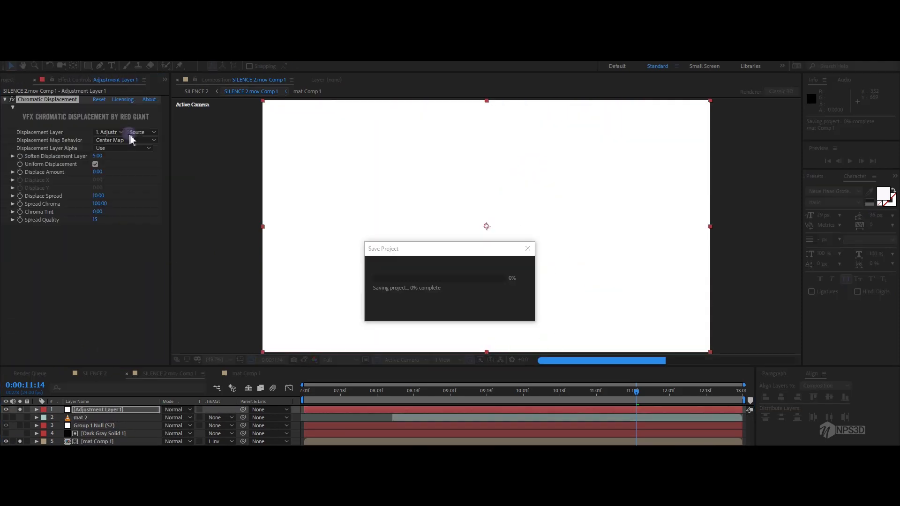
# Set Chromatic Displacement's Displace Amount to 55 and Displace Spread to 35.
pyautogui.moveTo(97, 172); pyautogui.dragTo(111, 171)
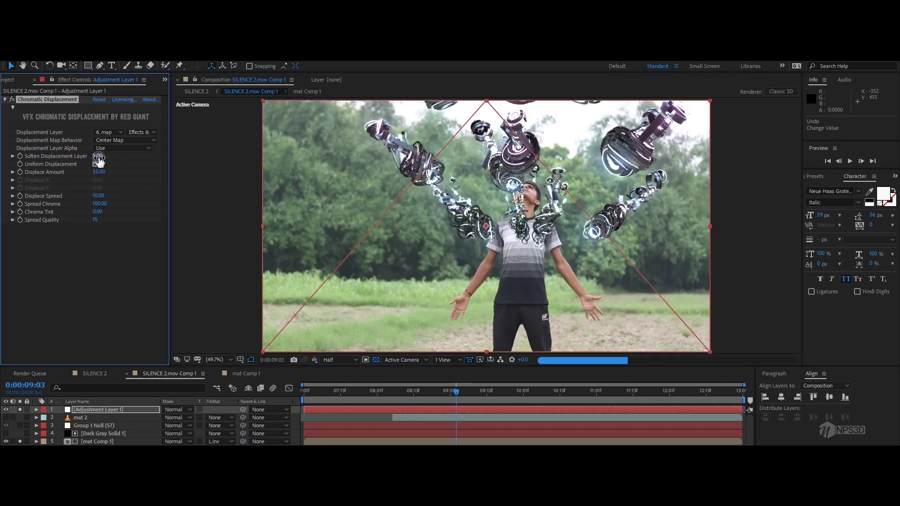
pyautogui.click(100, 156)
pyautogui.write('35')
pyautogui.click(133, 195)
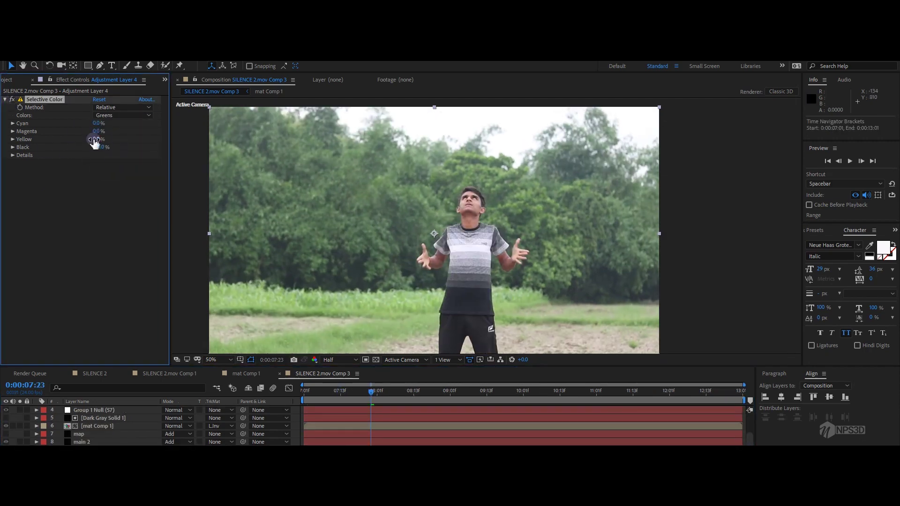
# Adjust Selective Color for Yellows, Cyans and Whites (Magenta 0%) and set Master Hue to 168°.
pyautogui.click(119, 116)
pyautogui.click(120, 127)
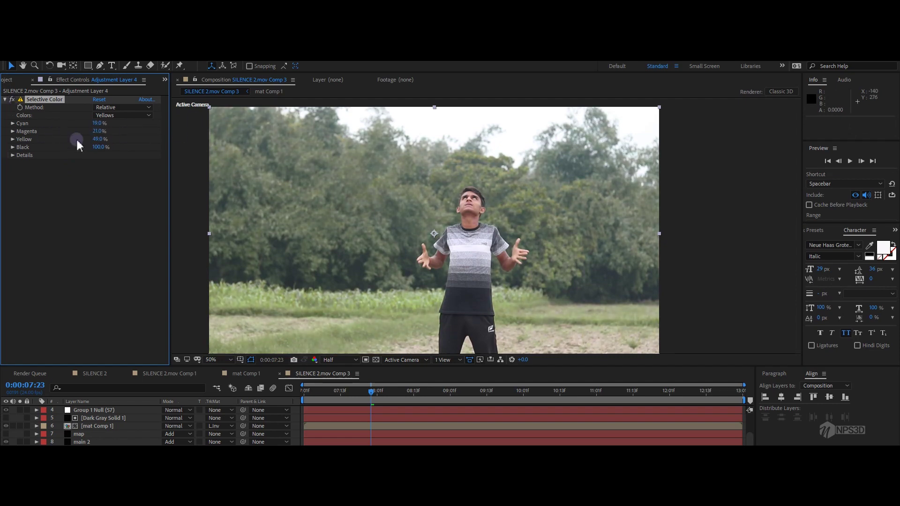
pyautogui.click(122, 115)
pyautogui.click(122, 143)
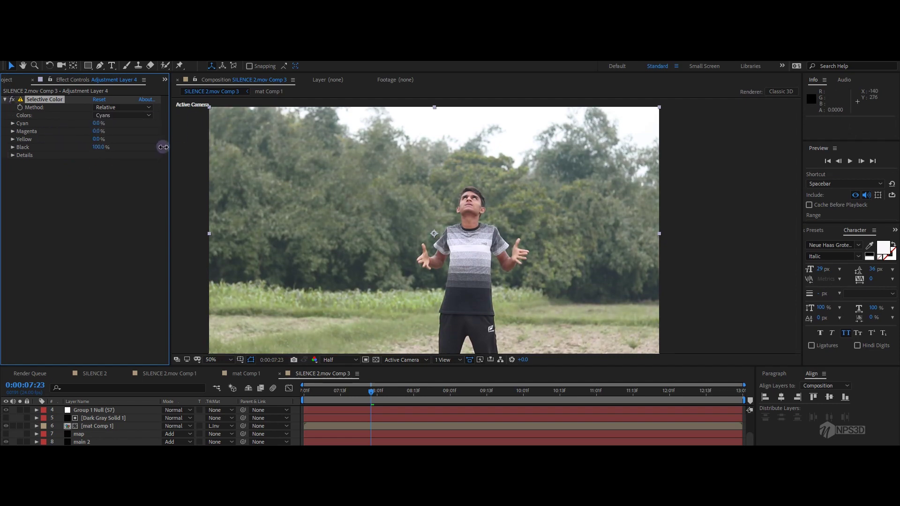
pyautogui.click(122, 115)
pyautogui.click(105, 153)
pyautogui.moveTo(100, 131); pyautogui.dragTo(114, 133)
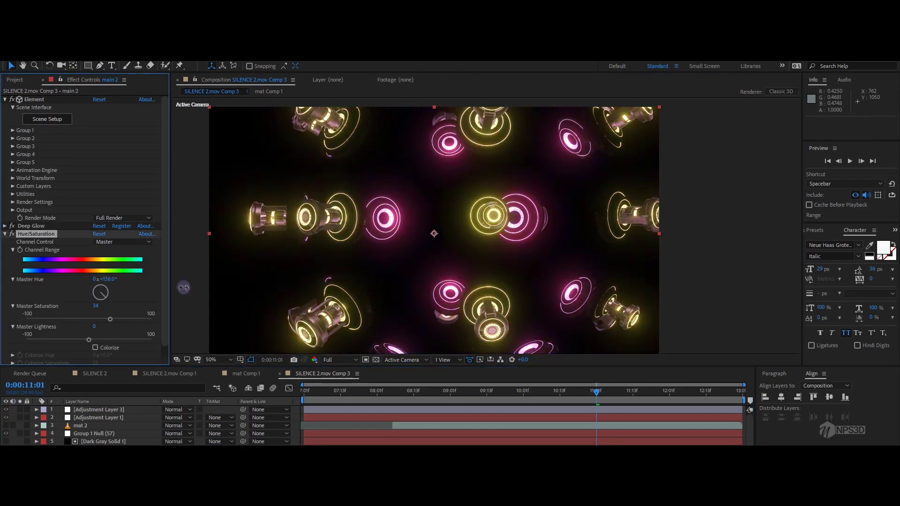
pyautogui.moveTo(183, 288); pyautogui.dragTo(184, 287)
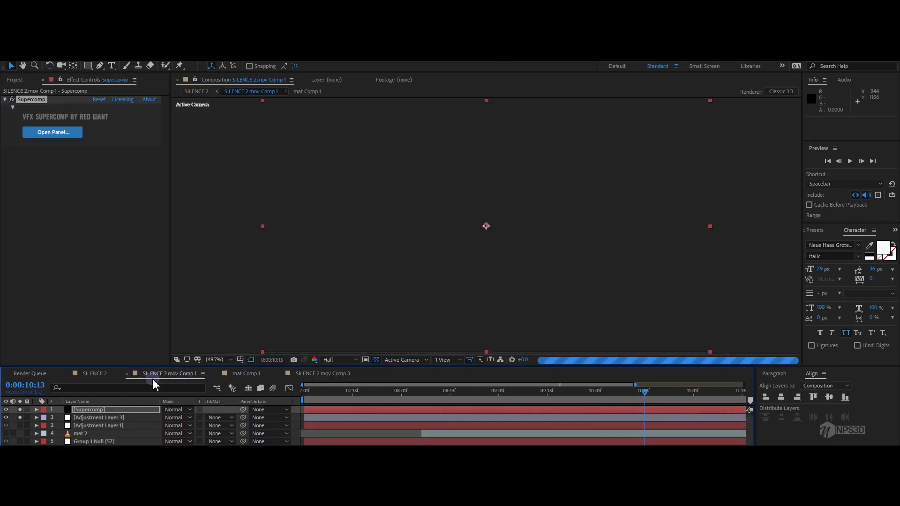
# Preview the footage and set SILENCE 2.mov Comp 3's motion blur to 12 samples.
pyautogui.click(93, 374)
pyautogui.click(127, 418)
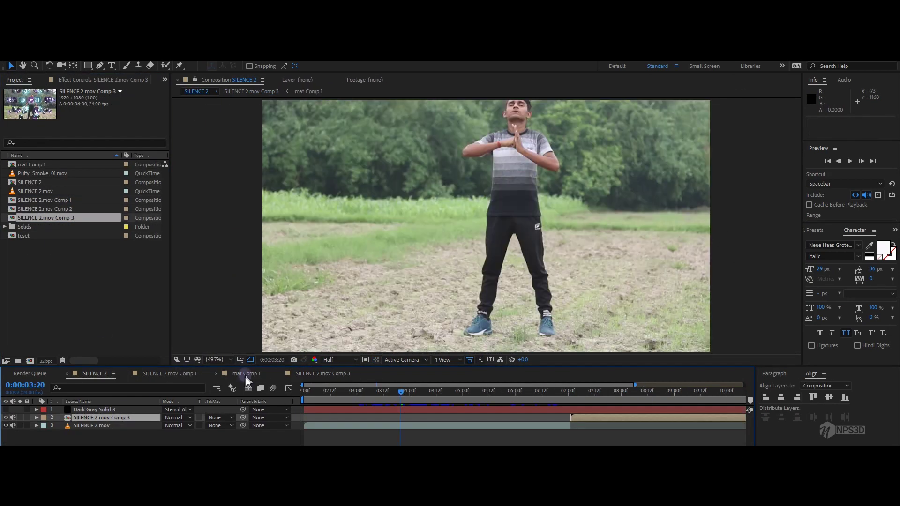
pyautogui.click(91, 426)
pyautogui.press('space')
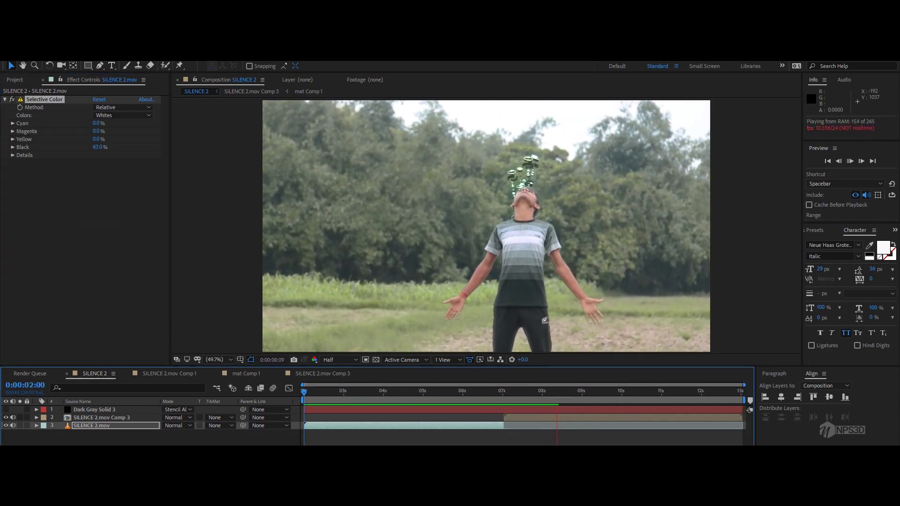
pyautogui.click(323, 374)
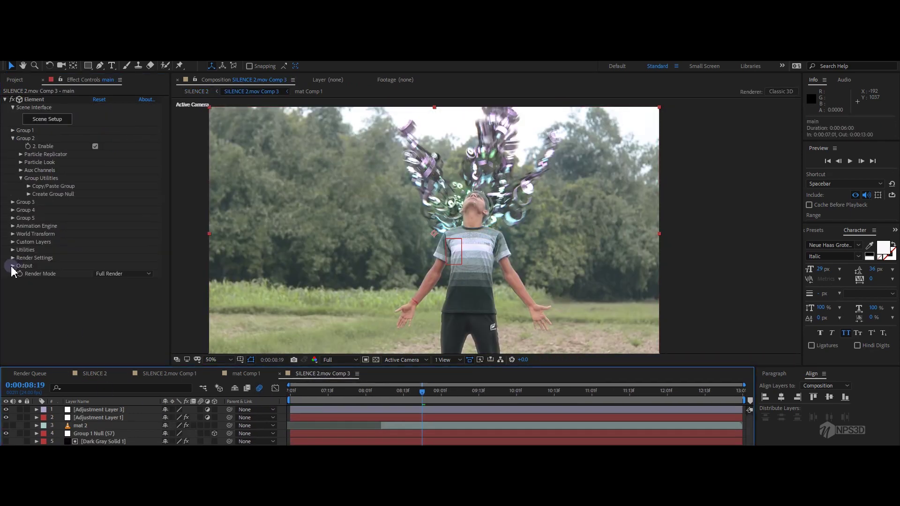
pyautogui.write('12')
pyautogui.press('Return')
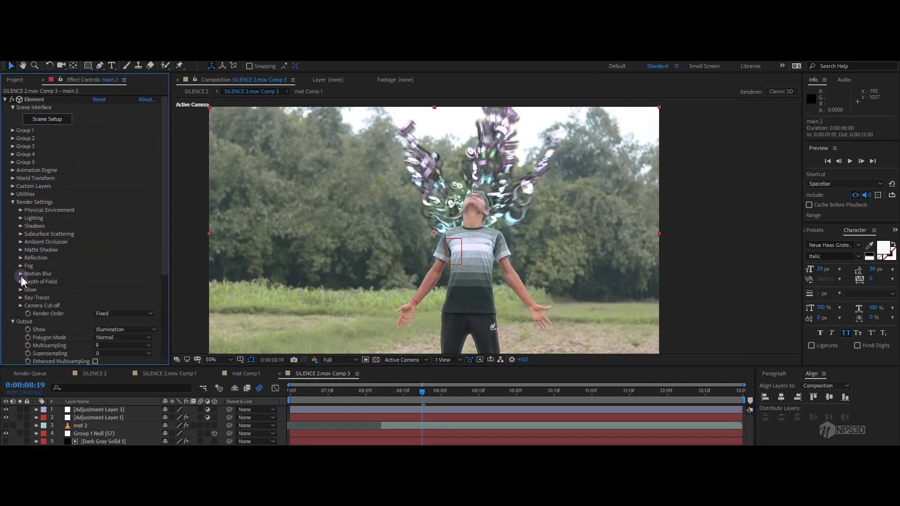
pyautogui.click(94, 373)
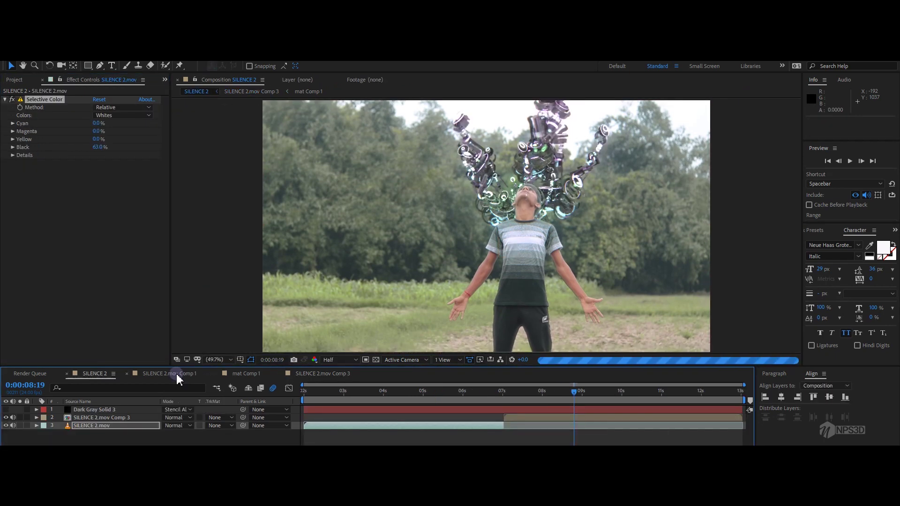
pyautogui.click(323, 374)
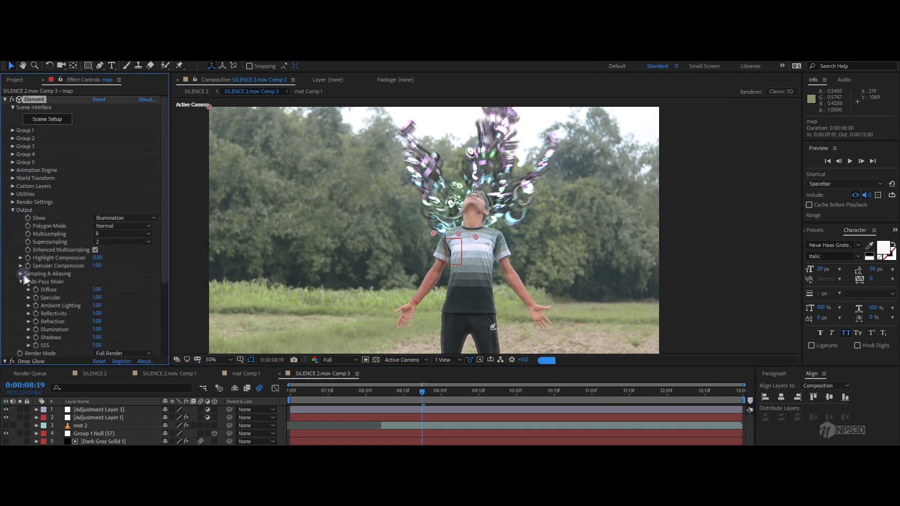
pyautogui.click(100, 374)
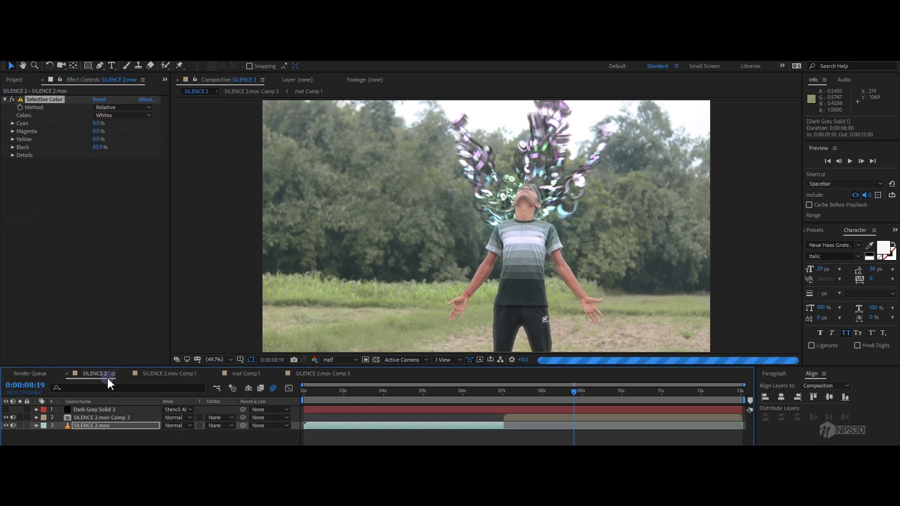
# Add a new adjustment layer on top of SILENCE 2 and apply Curves via the 'cu' search.
pyautogui.rightClick(96, 439)
pyautogui.click(229, 449)
pyautogui.hotkey('ctrl', 'space')
pyautogui.write('cu')
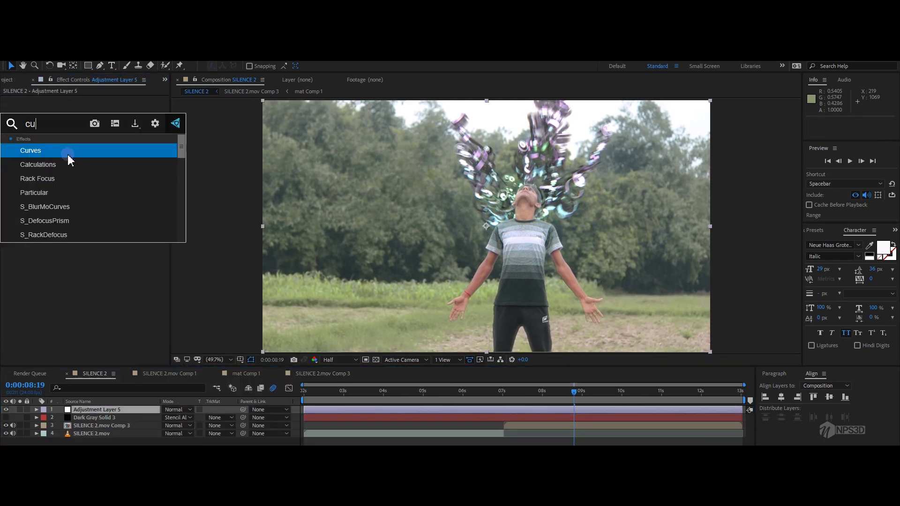
pyautogui.click(68, 154)
pyautogui.click(6, 100)
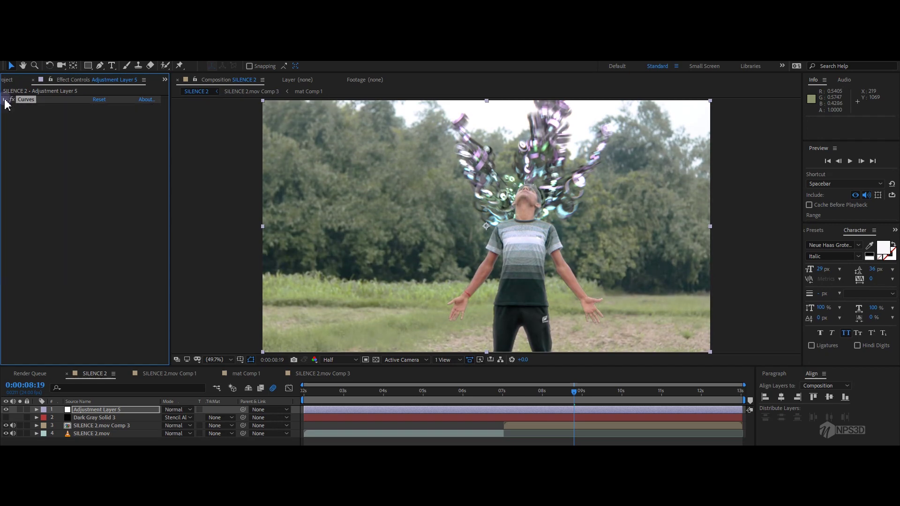
# Trim mat 2 to start around 0:00:08:06 and save the project.
pyautogui.click(444, 401)
pyautogui.click(5, 115)
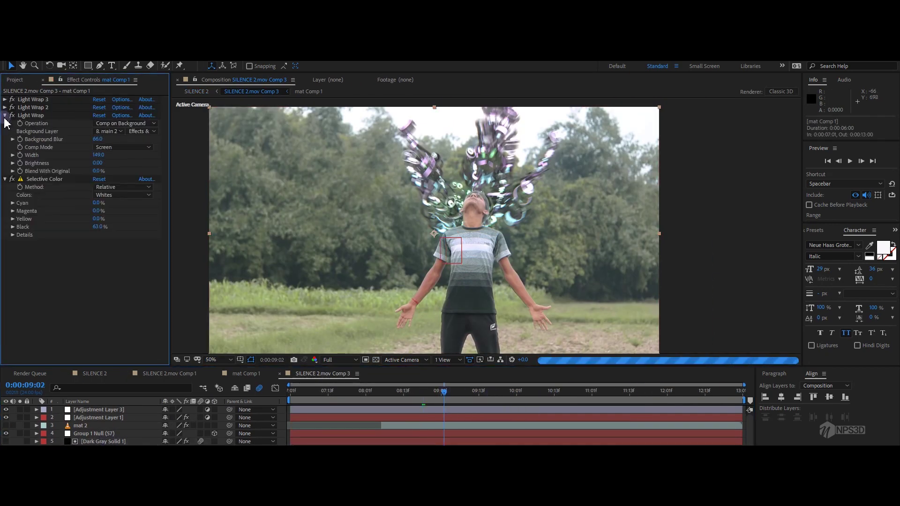
pyautogui.click(5, 116)
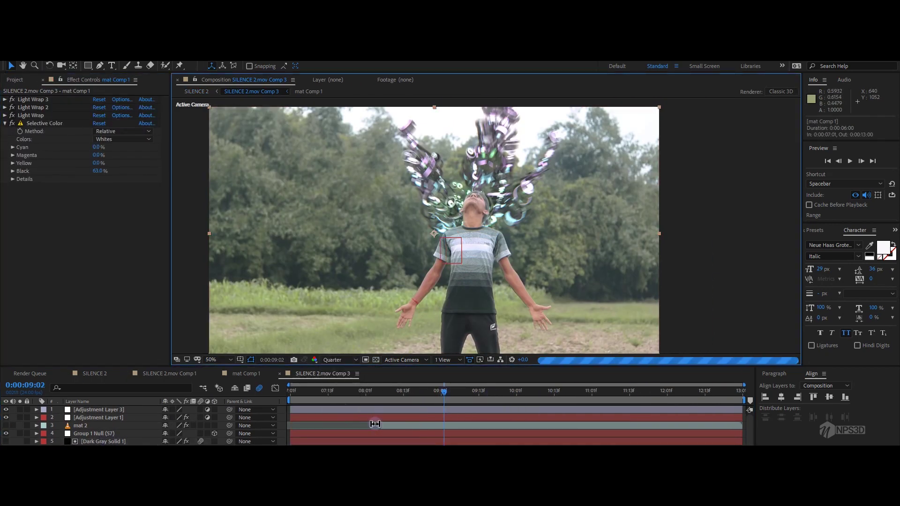
pyautogui.moveTo(375, 424); pyautogui.dragTo(381, 425)
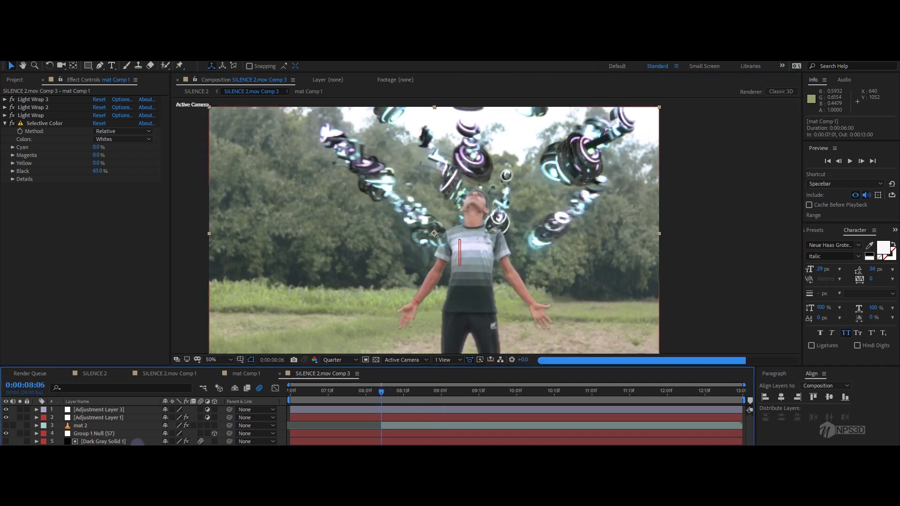
pyautogui.keyDown('ctrl'); pyautogui.click(137, 442); pyautogui.keyUp('ctrl')
pyautogui.press('Delete')
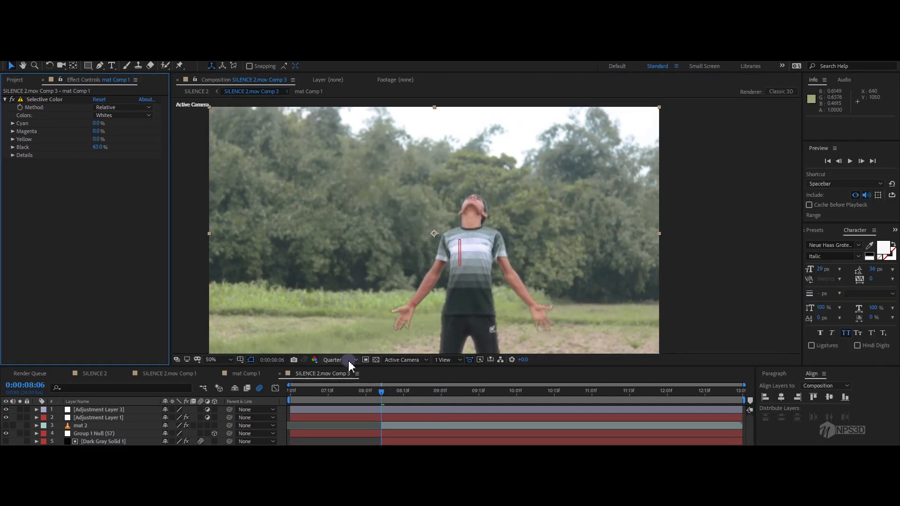
pyautogui.hotkey('ctrl', 's')
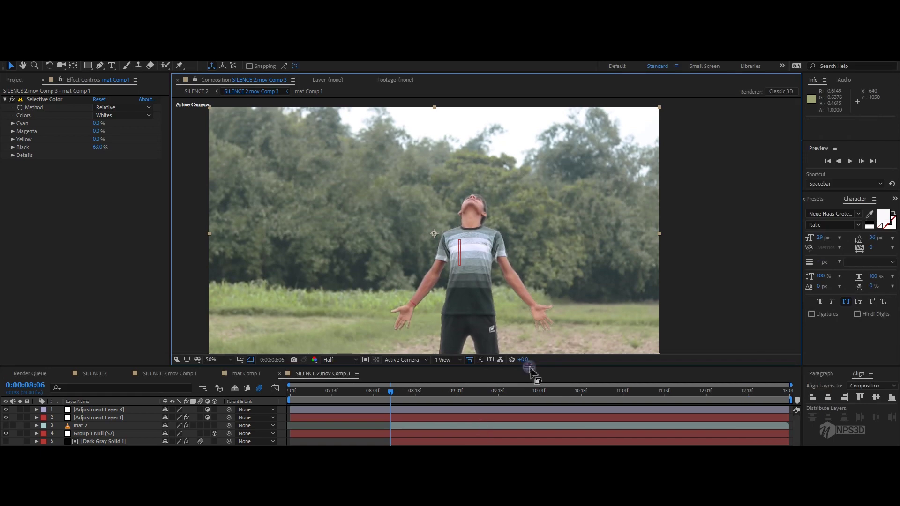
# Extend mat Comp 1 so it starts at 0:00:07:01.
pyautogui.scroll(4, 501, 318)
pyautogui.hotkey('ctrl', 'z')
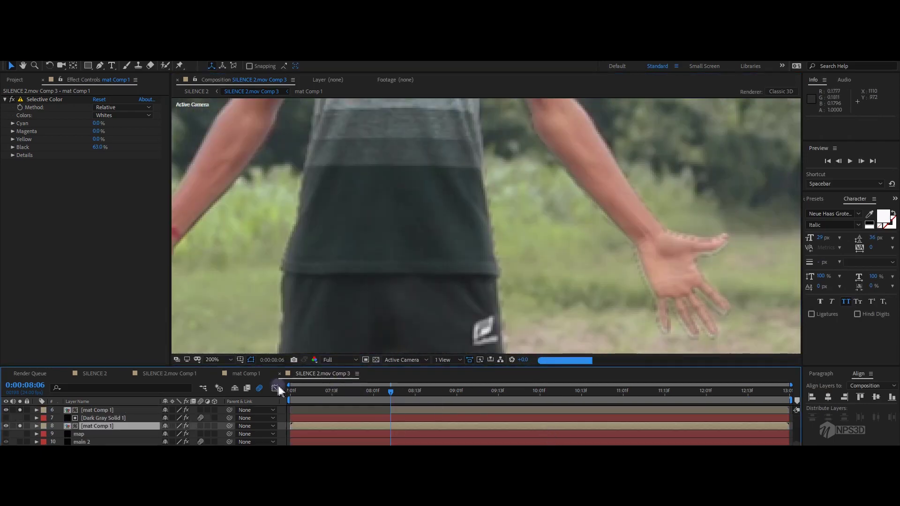
pyautogui.press('pagedown')
pyautogui.click(21, 435)
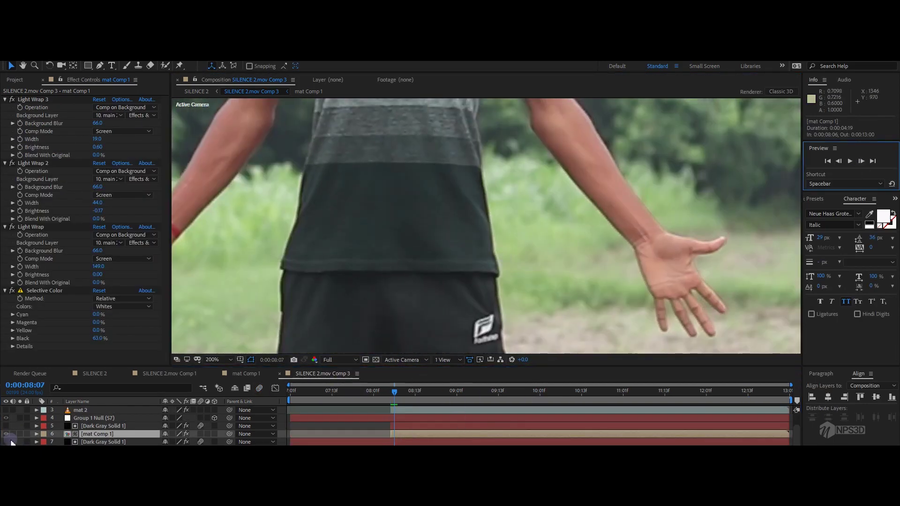
pyautogui.moveTo(23, 441); pyautogui.dragTo(269, 440)
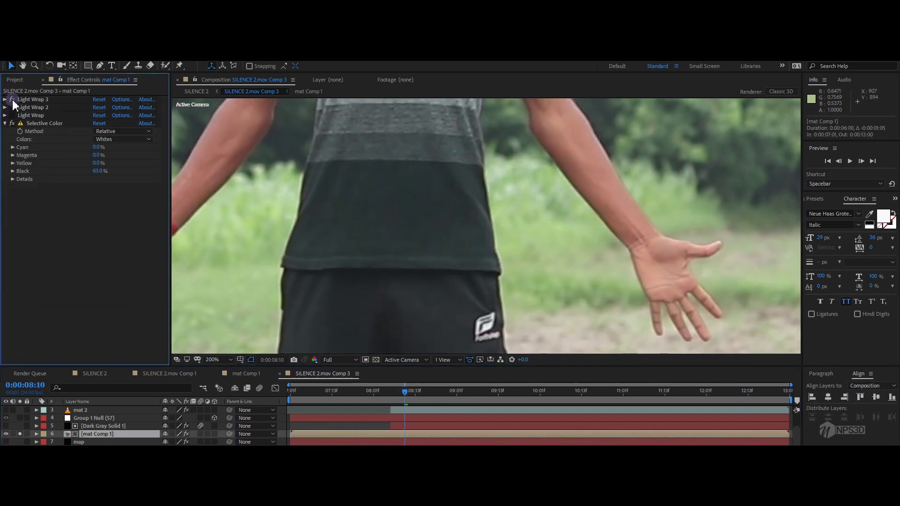
# Set Light Wrap 3 Comp Mode to Add and delete Light Wrap 2 and Light Wrap.
pyautogui.click(123, 131)
pyautogui.click(105, 157)
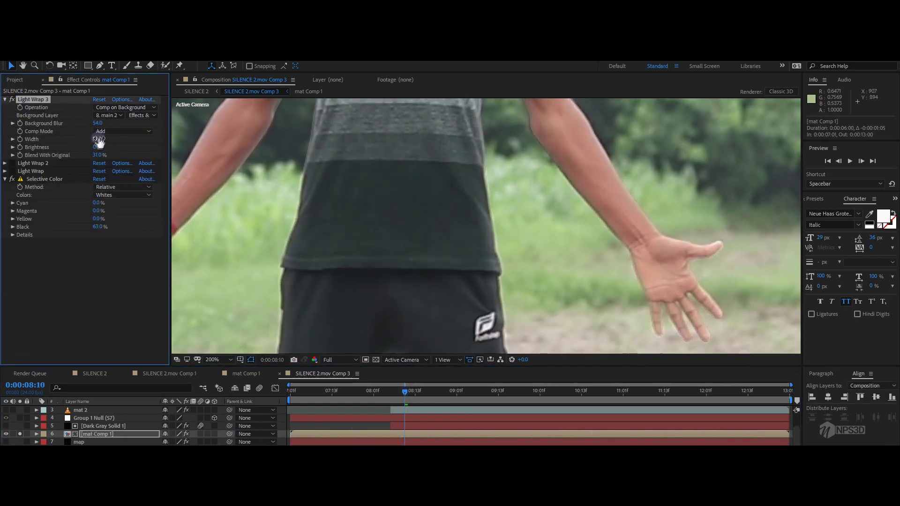
pyautogui.click(5, 100)
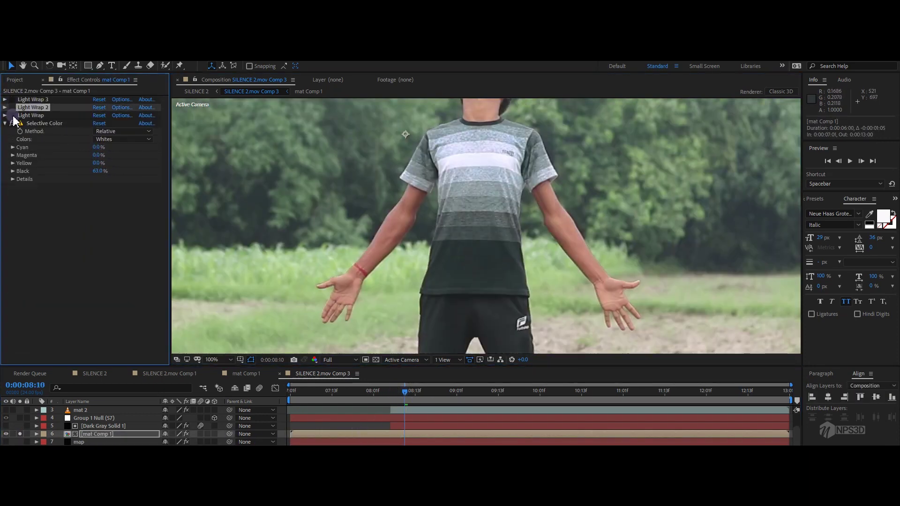
pyautogui.click(5, 99)
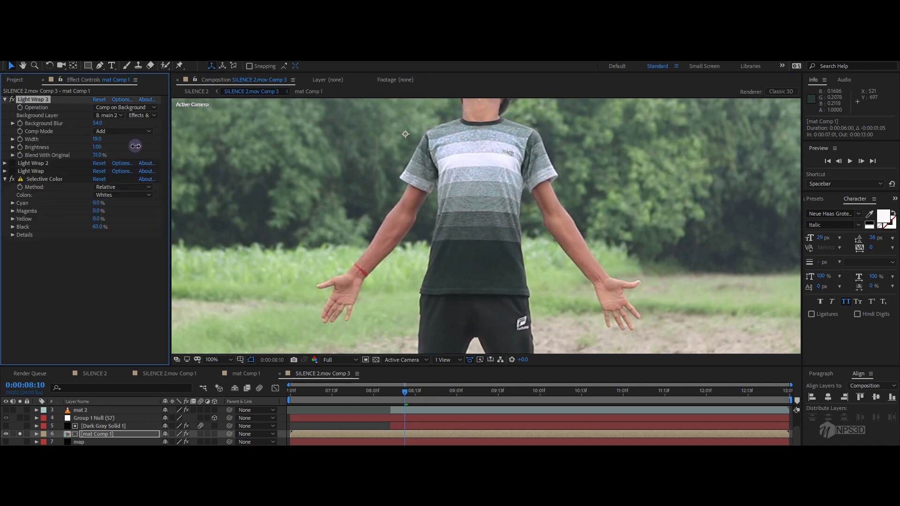
pyautogui.press('Delete')
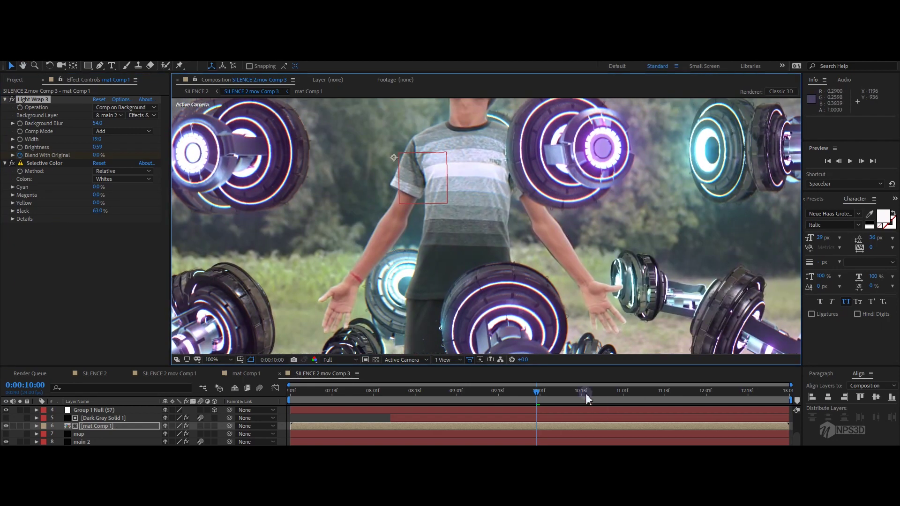
pyautogui.click(131, 108)
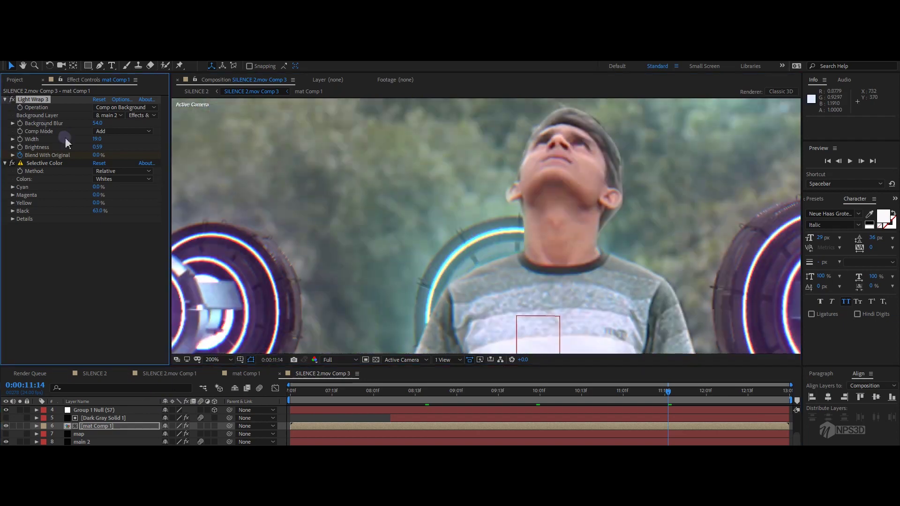
# Frame the boy's face, then switch to the SILENCE 2 composition and project items list.
pyautogui.moveTo(406, 258); pyautogui.dragTo(423, 285)
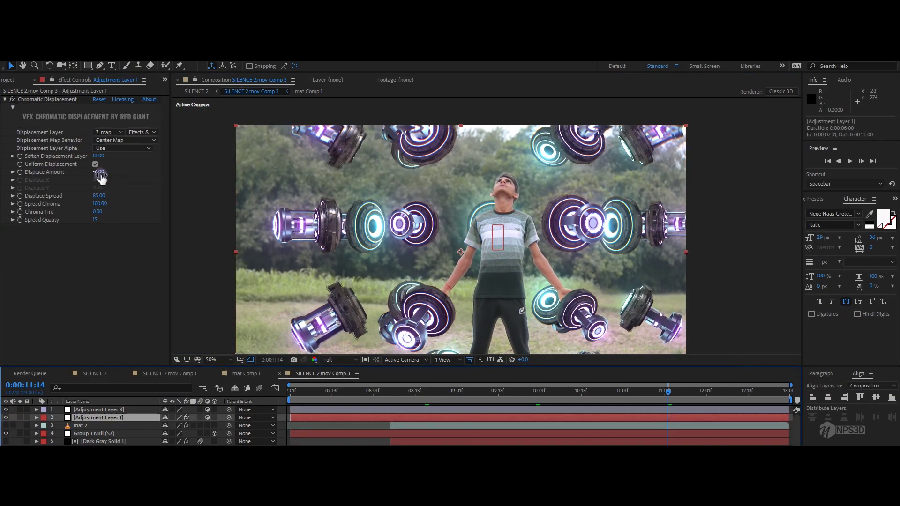
pyautogui.click(98, 374)
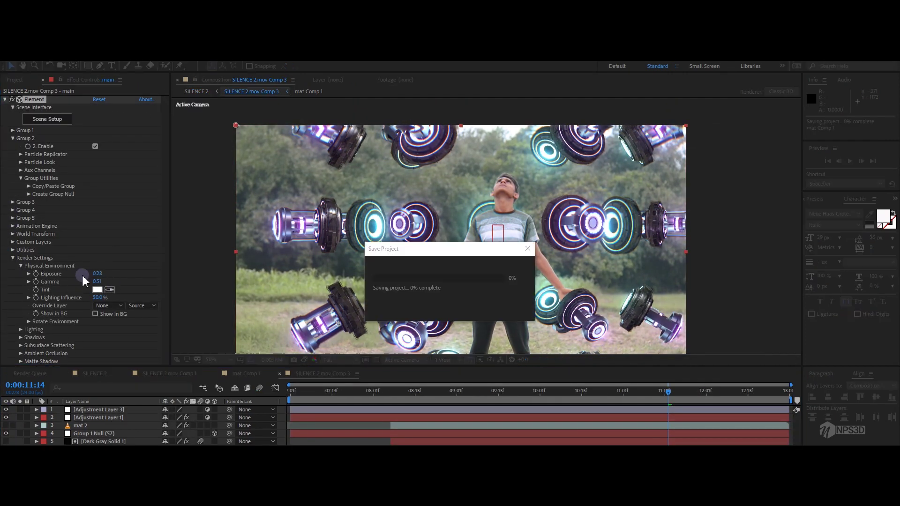
pyautogui.click(94, 374)
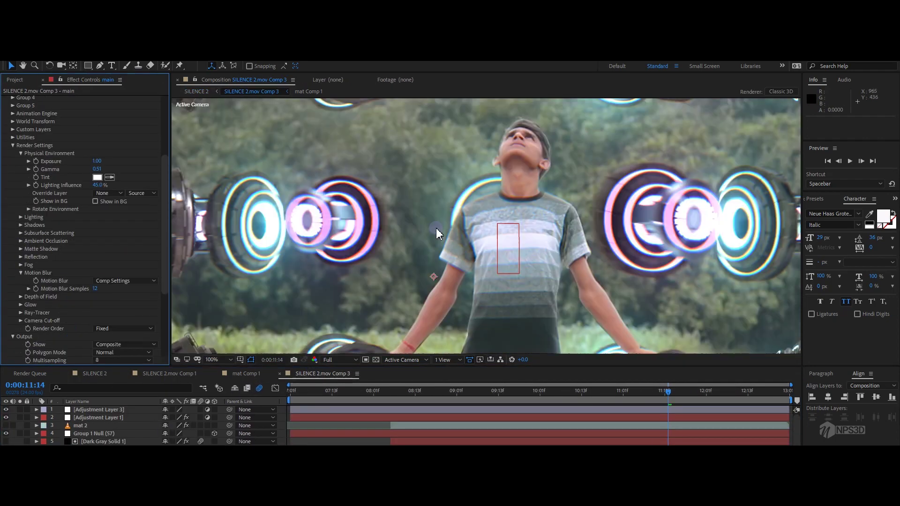
pyautogui.click(109, 373)
pyautogui.click(16, 80)
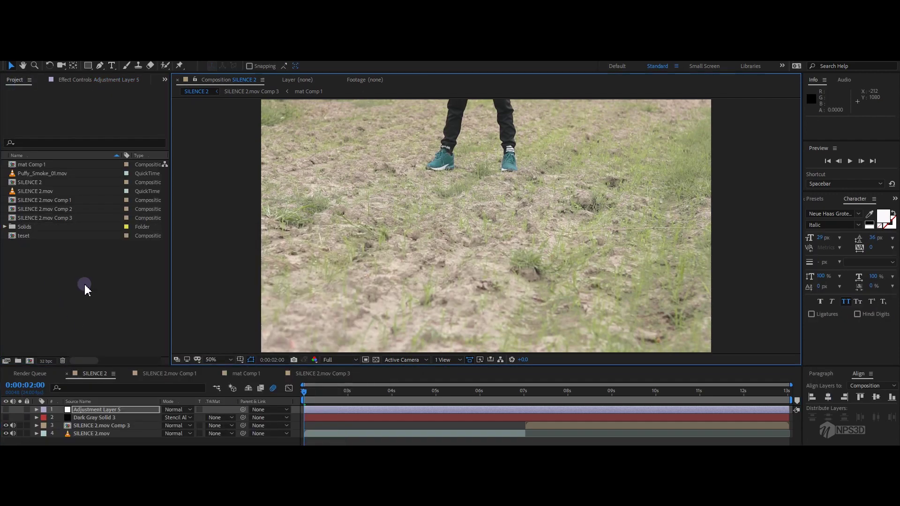
# Queue SILENCE 2 with output file 'SILENCE Overload.mov' and start the render.
pyautogui.click(554, 395)
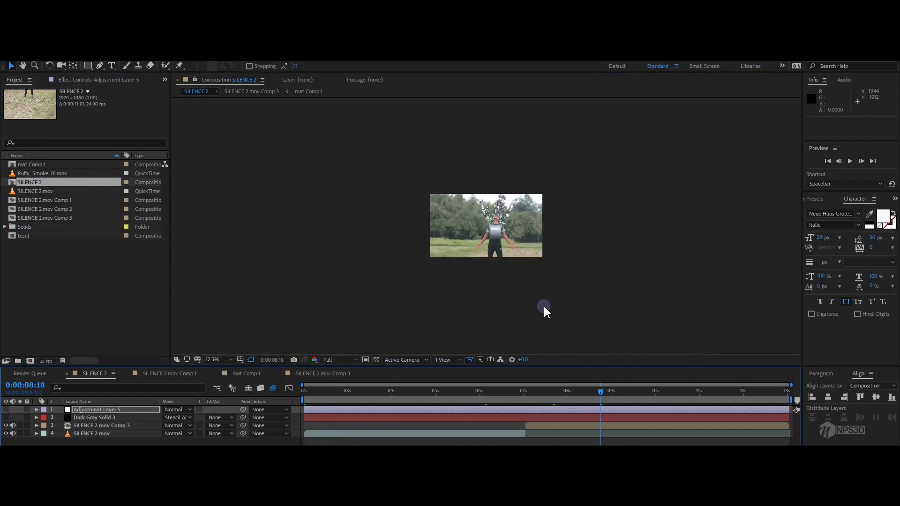
pyautogui.hotkey('ctrl', 'm')
pyautogui.click(225, 436)
pyautogui.write('SILENCE Overload')
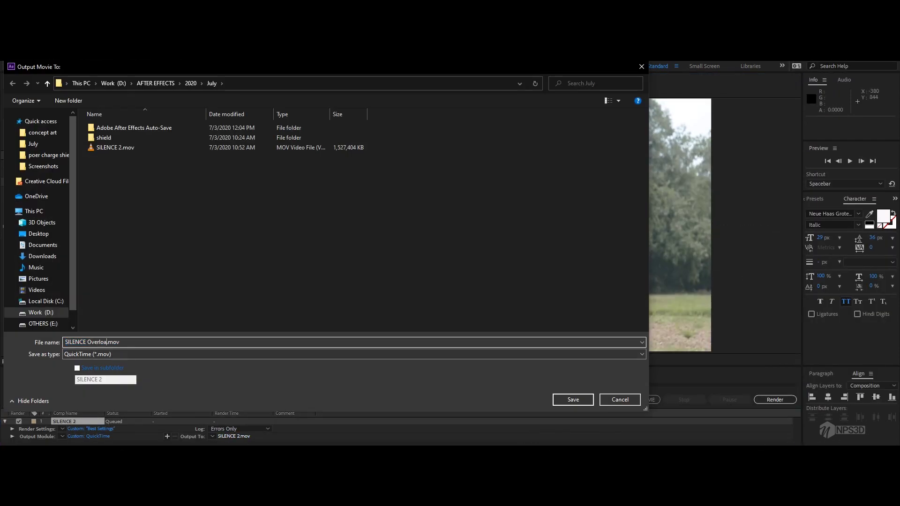
pyautogui.click(569, 398)
pyautogui.click(778, 401)
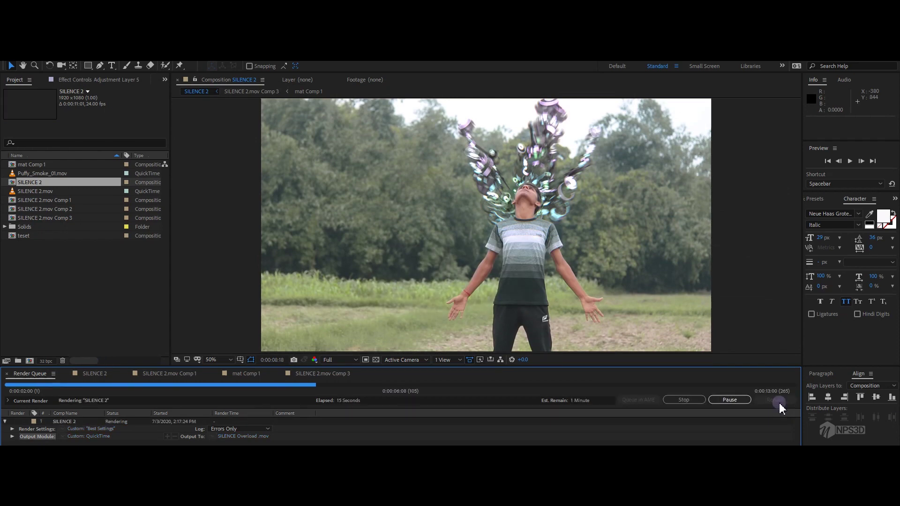